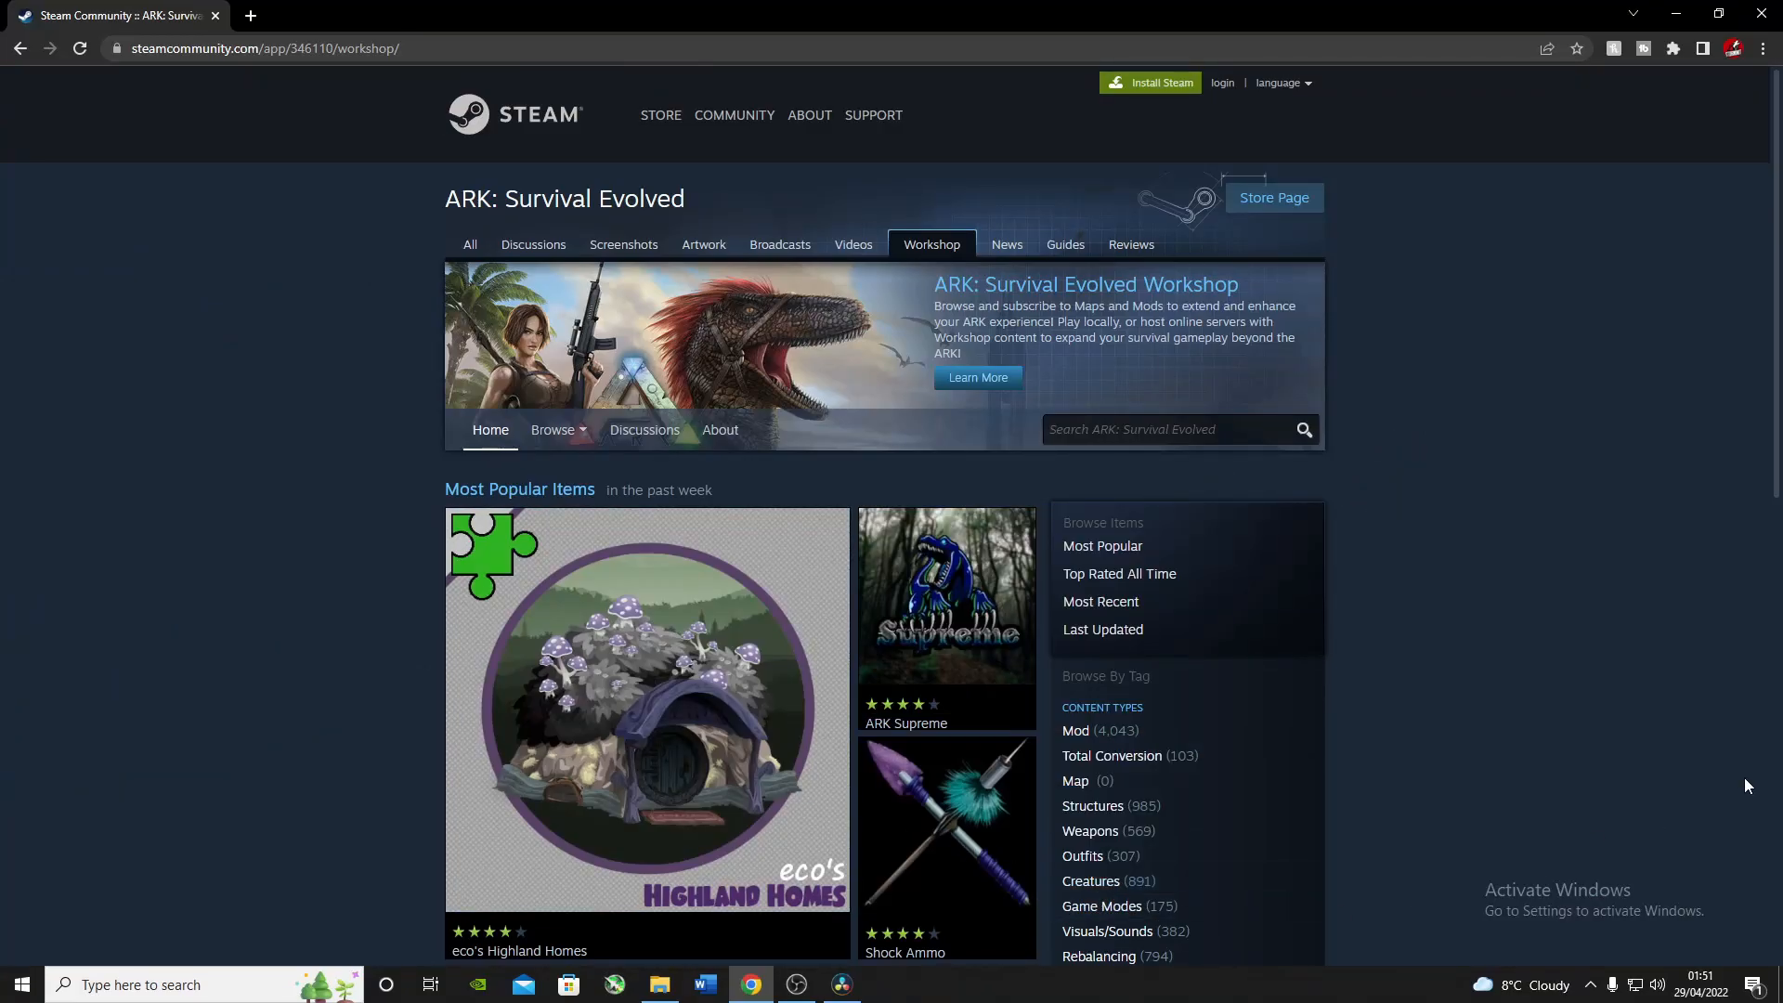
# - Look over the popular mods on the ARK: Survival Evolved Workshop home page
pyautogui.scroll(-1, 1745, 777)
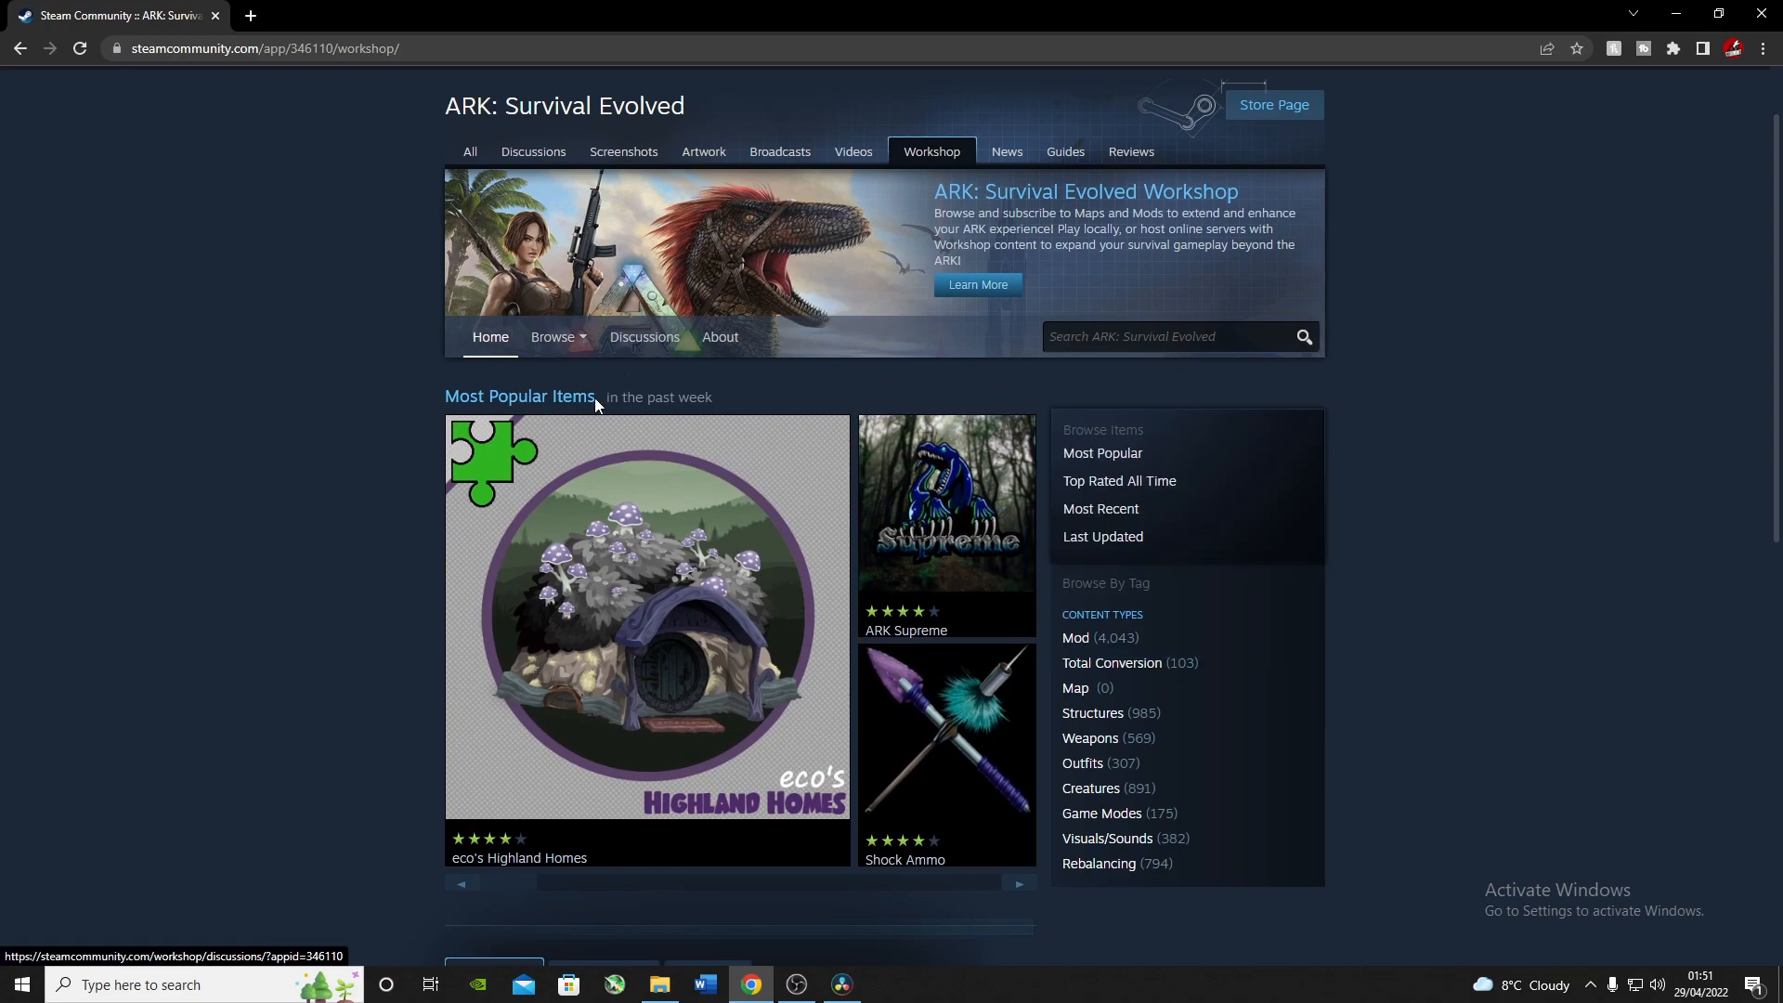
pyautogui.scroll(-5, 930, 696)
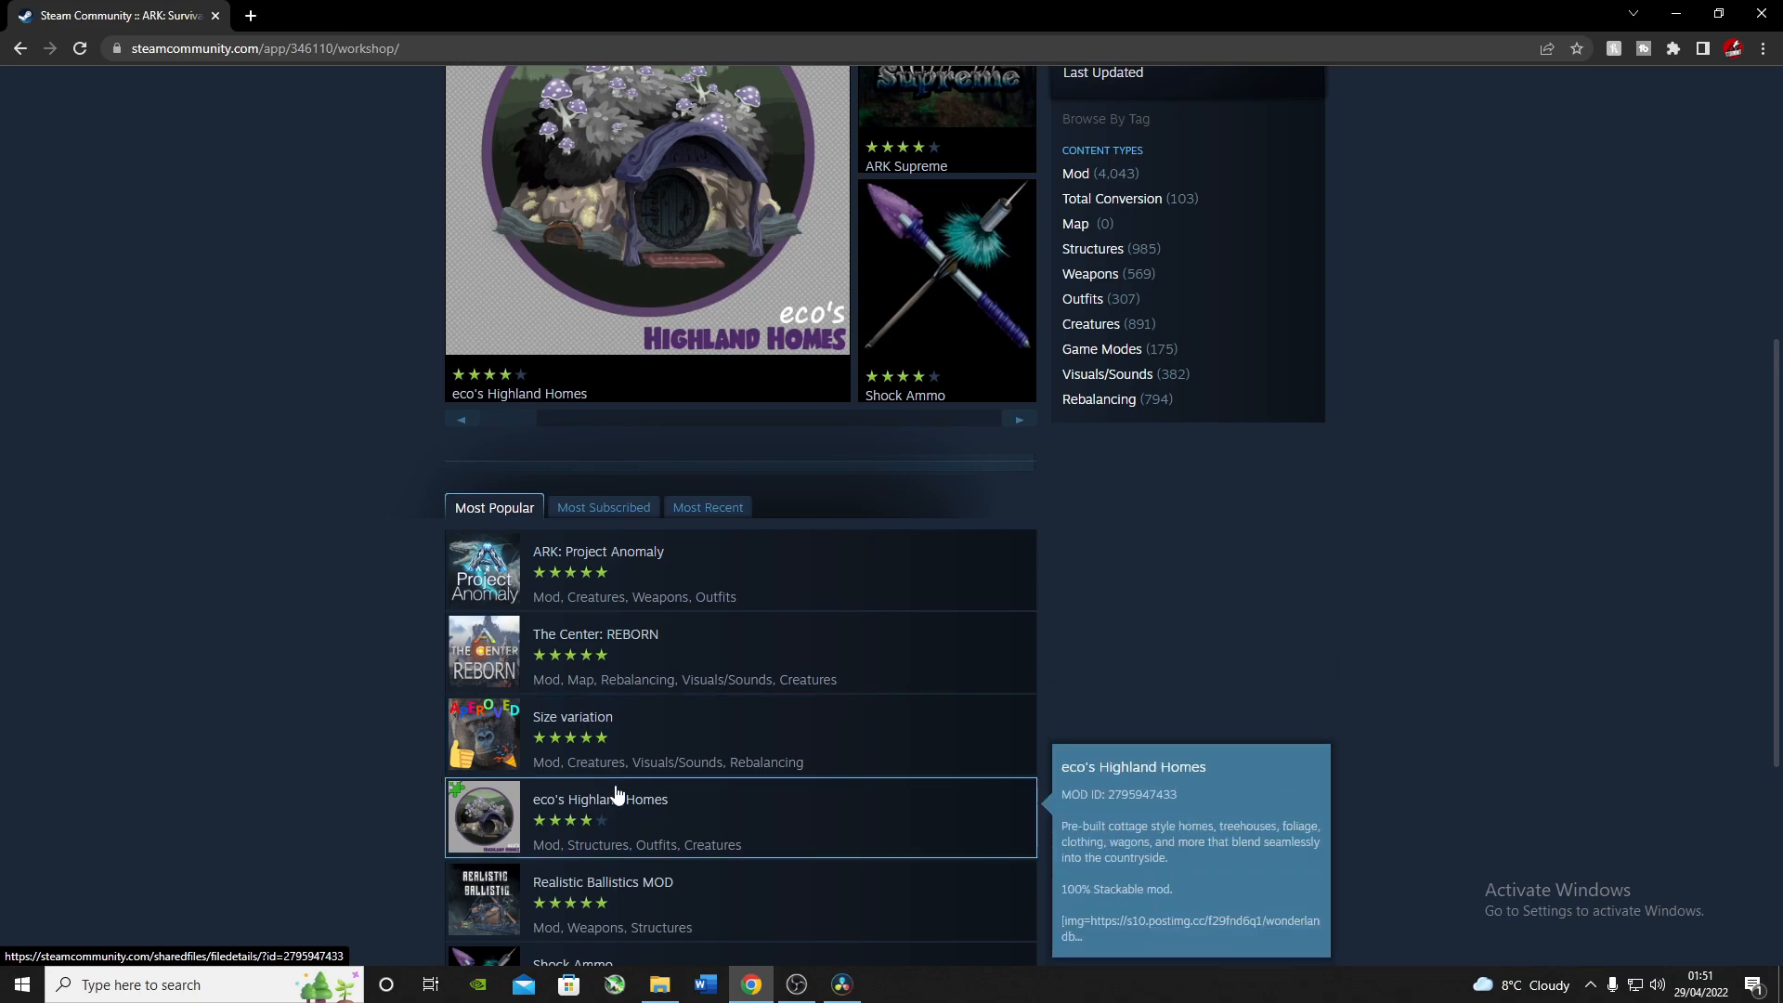
pyautogui.scroll(-4, 615, 791)
pyautogui.scroll(2, 651, 762)
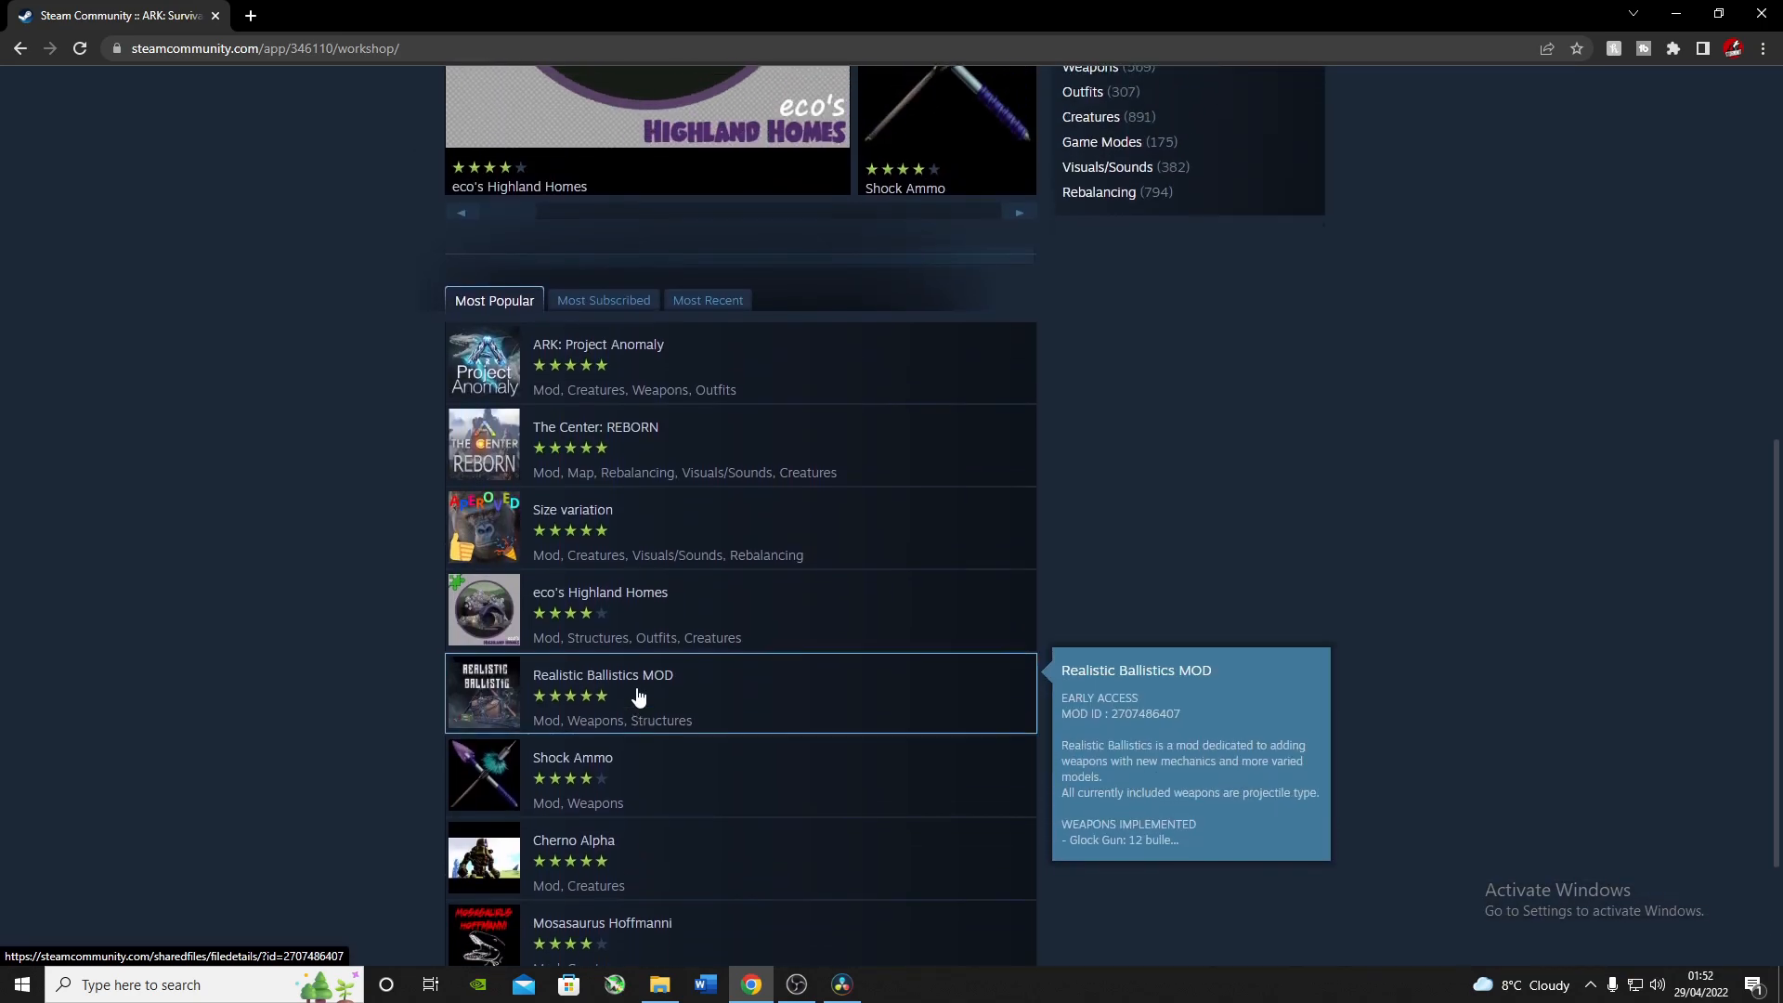
pyautogui.scroll(6, 637, 697)
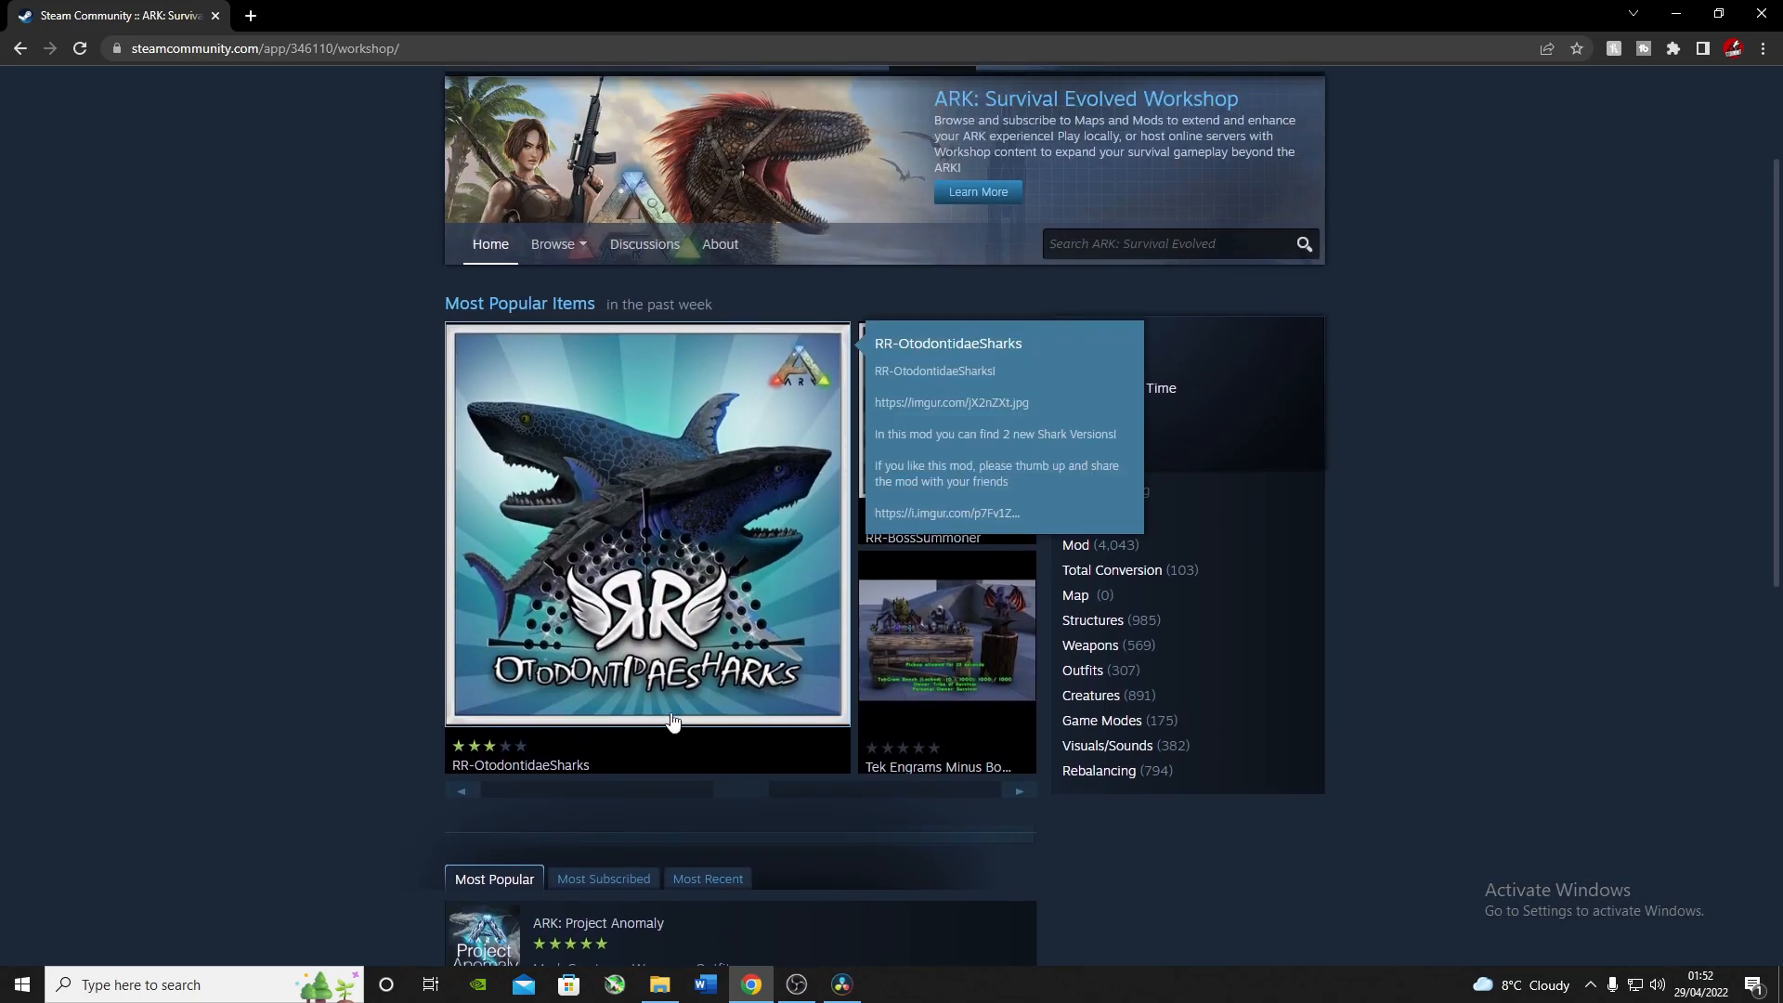
pyautogui.scroll(1, 673, 722)
pyautogui.scroll(-1, 706, 742)
pyautogui.scroll(-1, 836, 794)
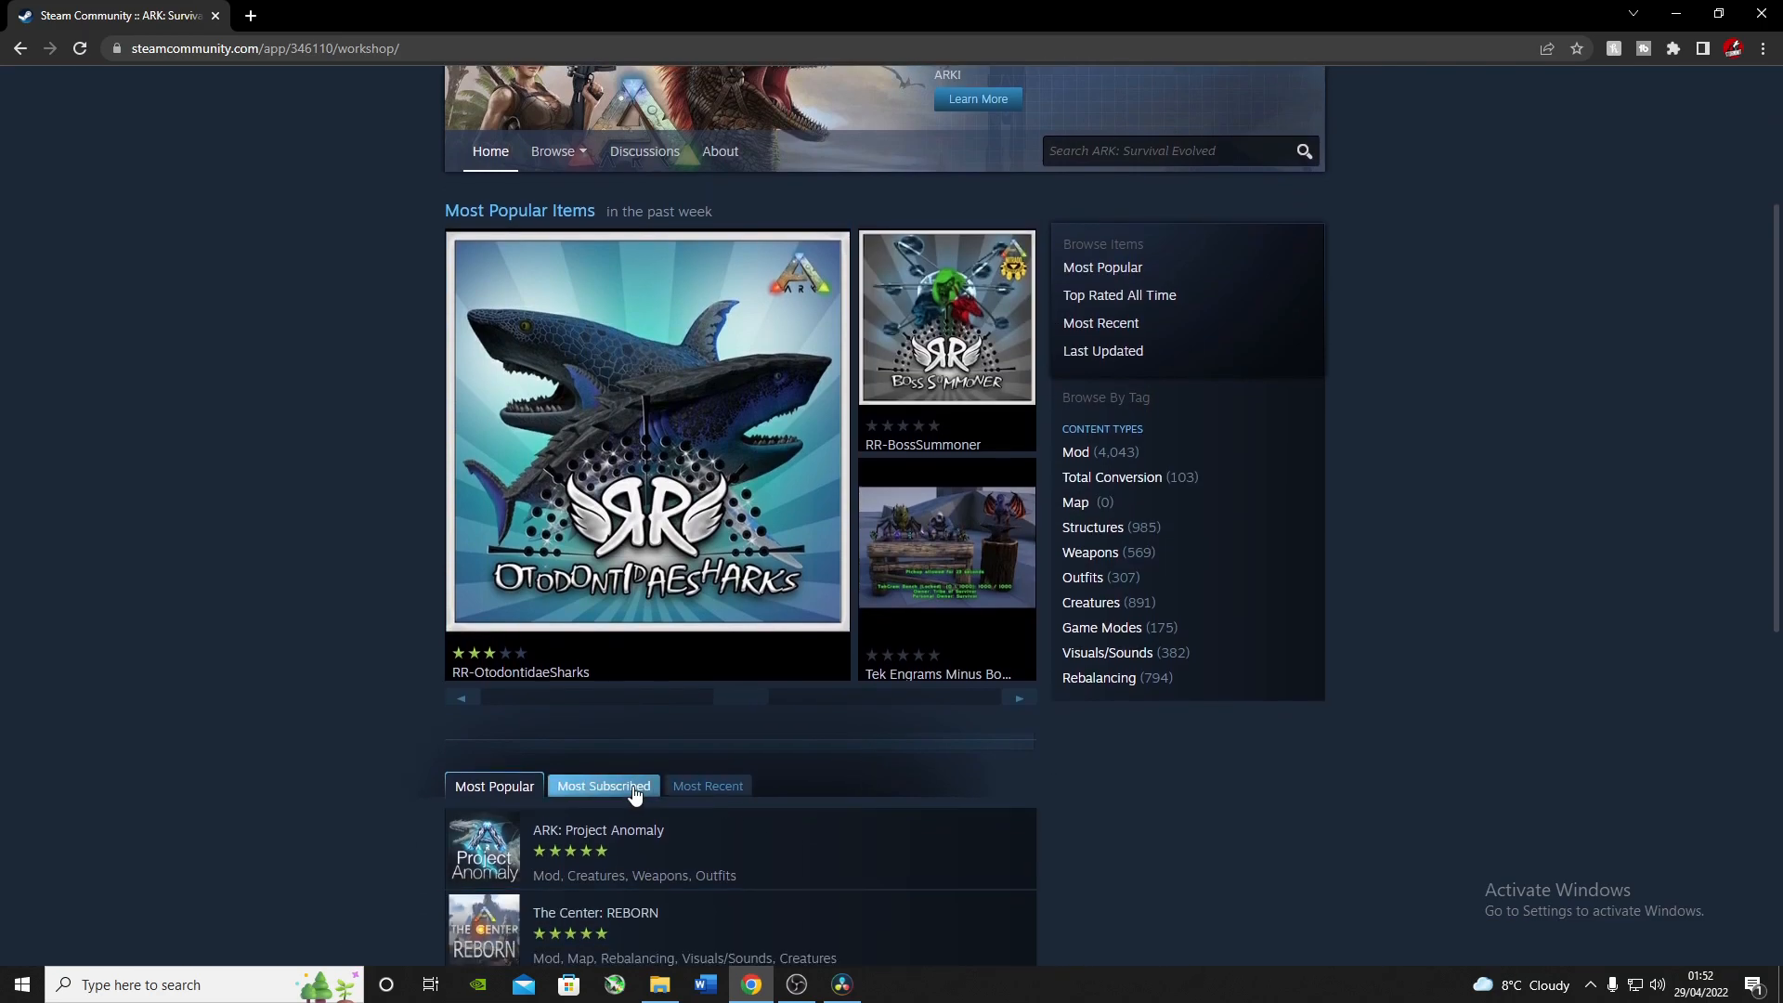
# - Browse the Workshop's most popular items with the time period set to All Time
pyautogui.click(1161, 267)
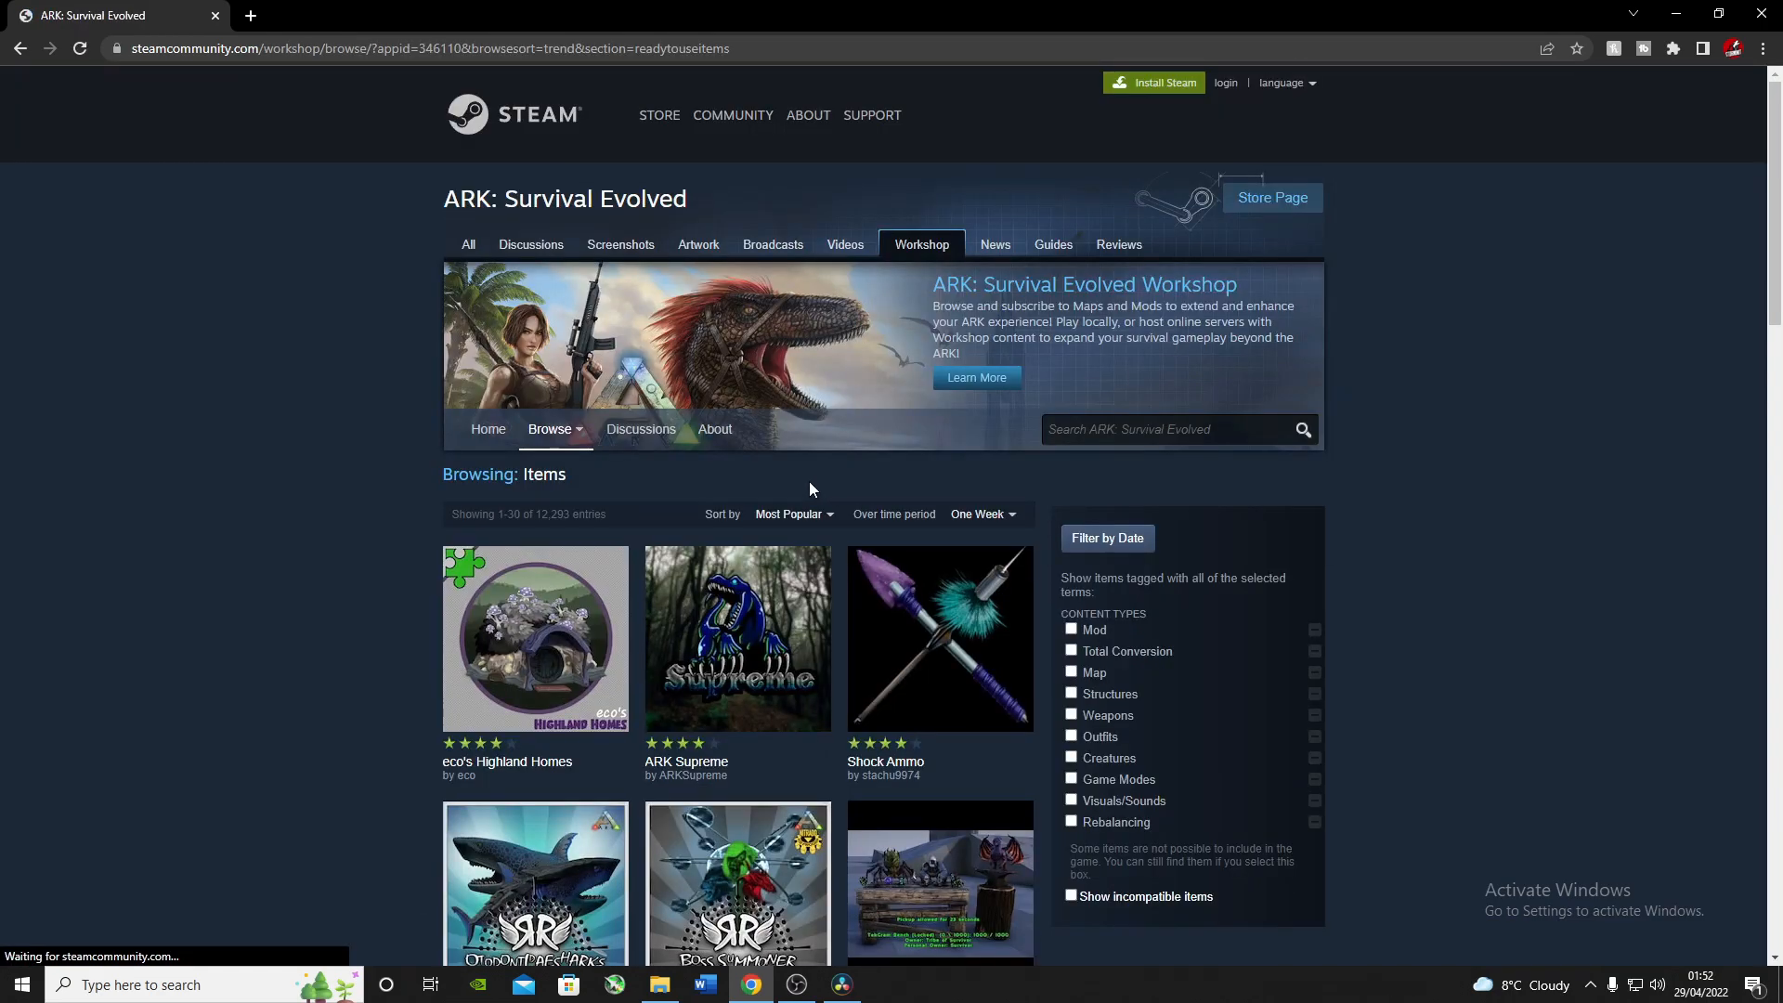
pyautogui.click(979, 514)
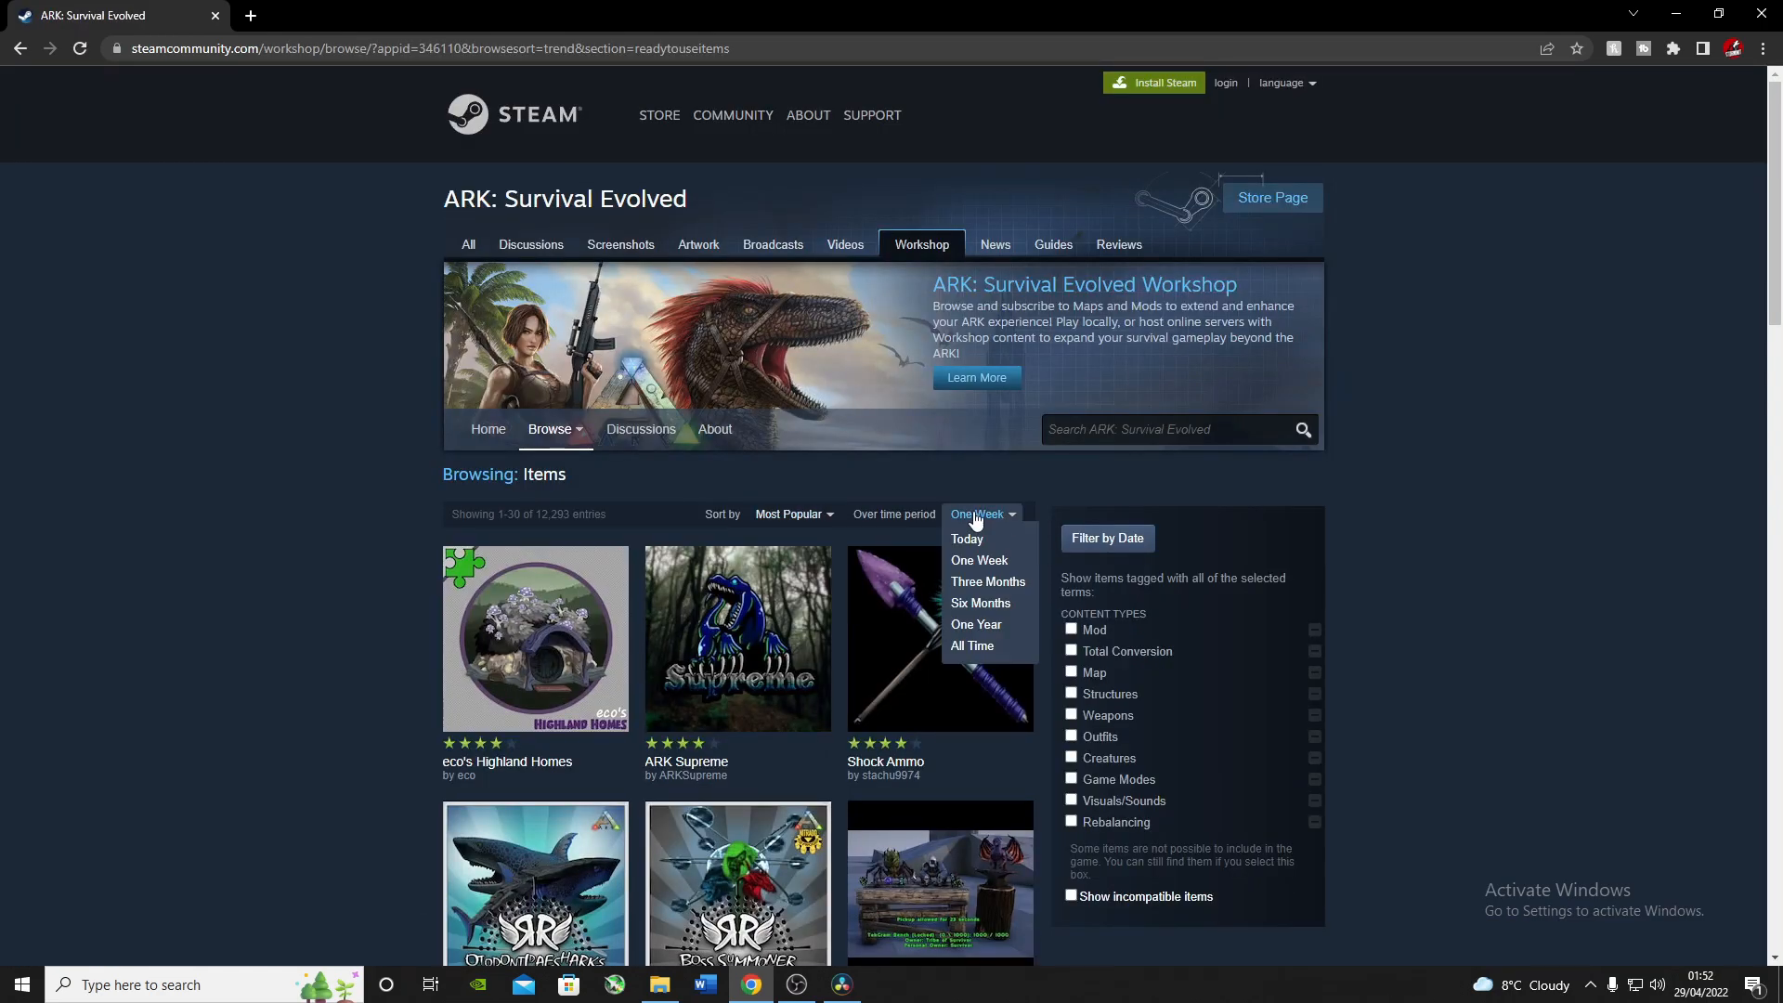
pyautogui.click(983, 648)
# - View the ARK Additions: The Collection! mod page, return to the item list and browse further
pyautogui.scroll(-2, 556, 457)
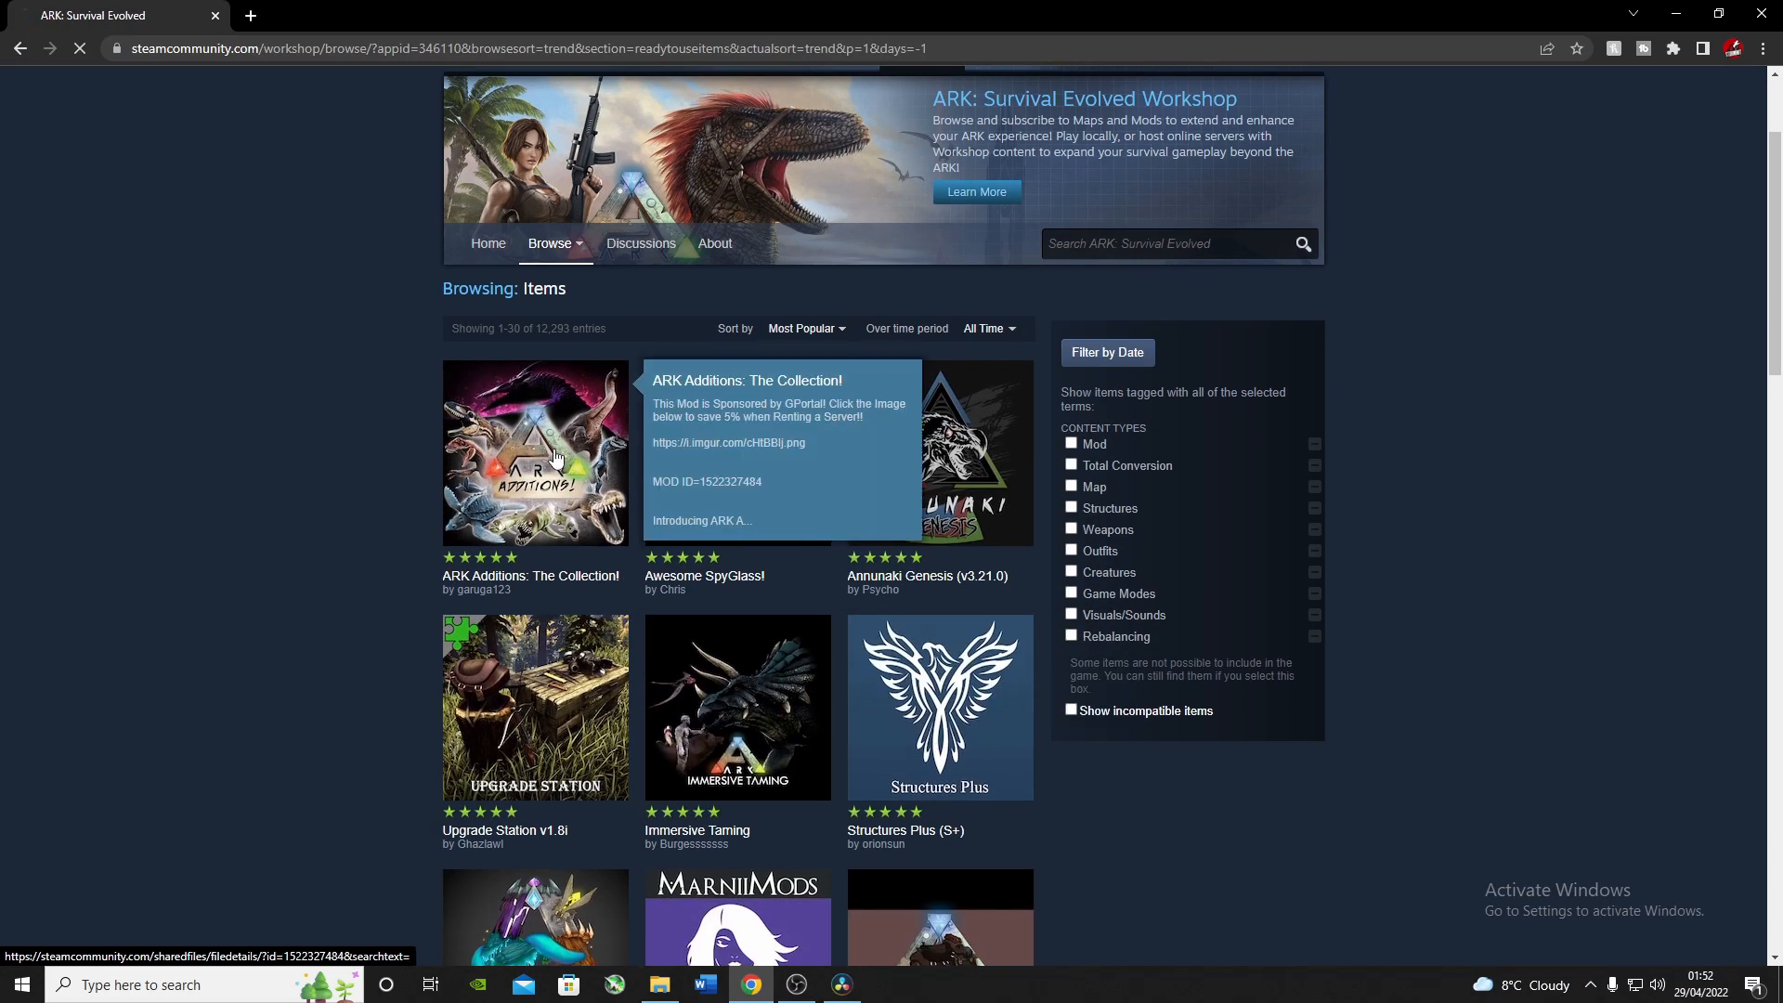
pyautogui.click(557, 457)
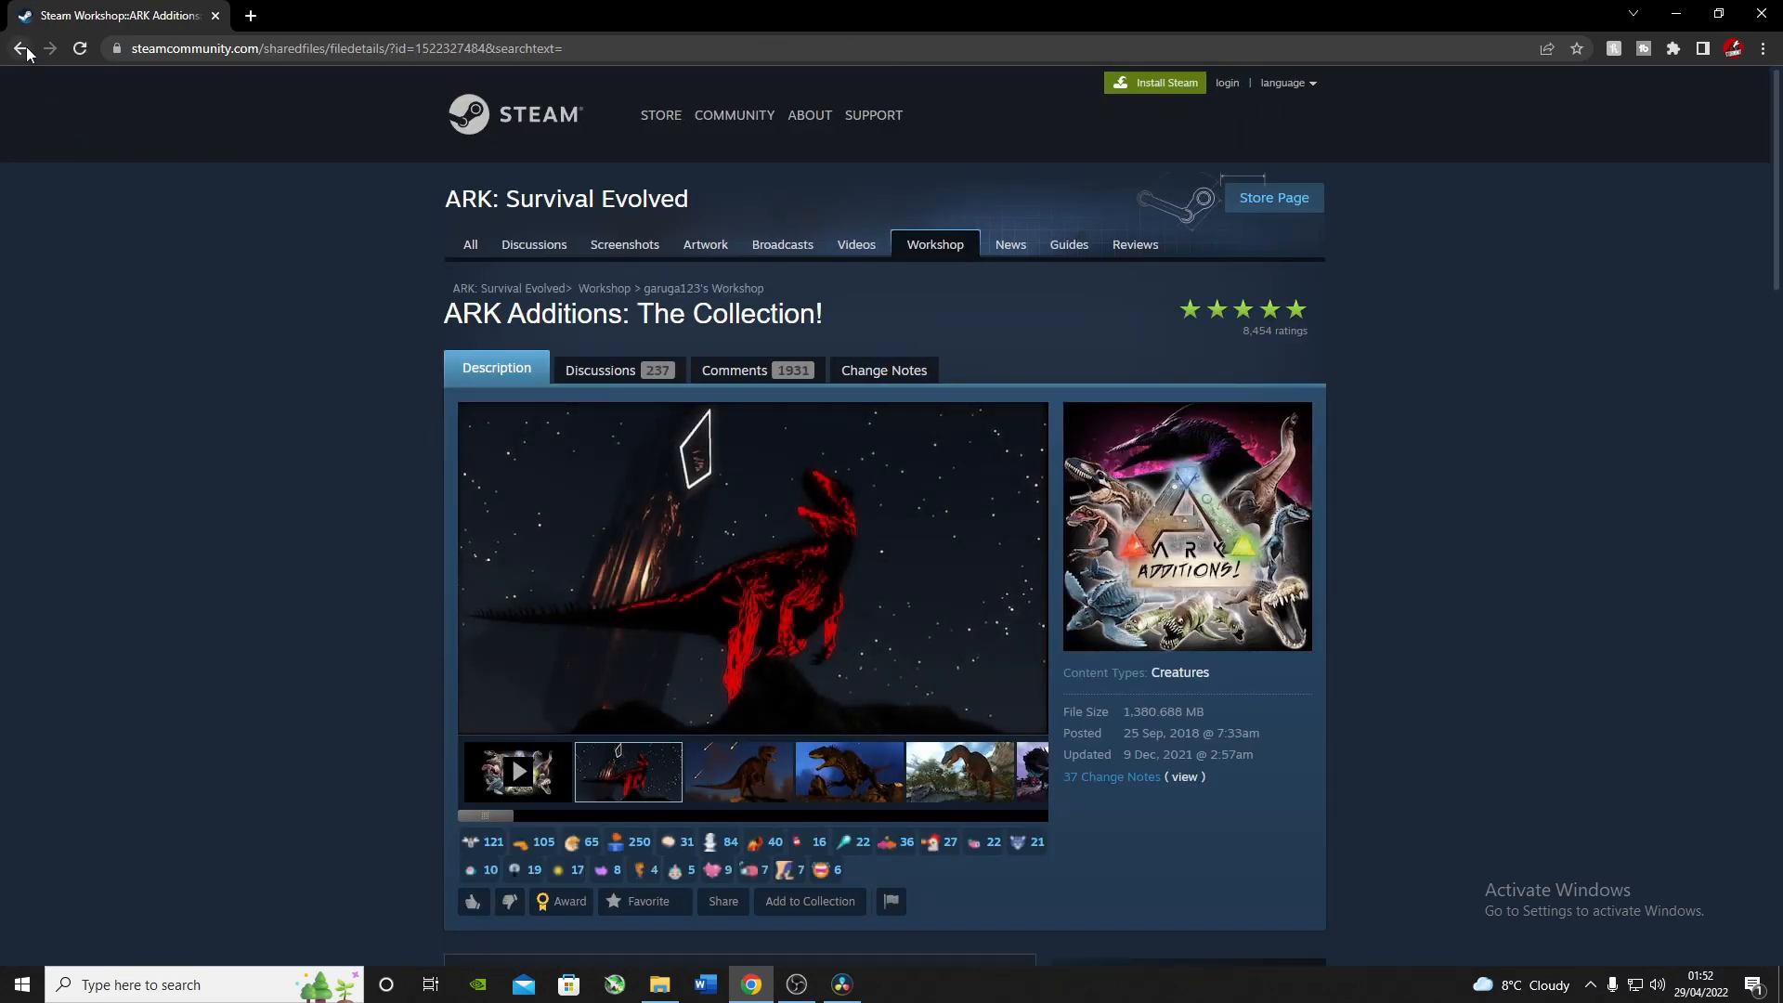
pyautogui.click(26, 49)
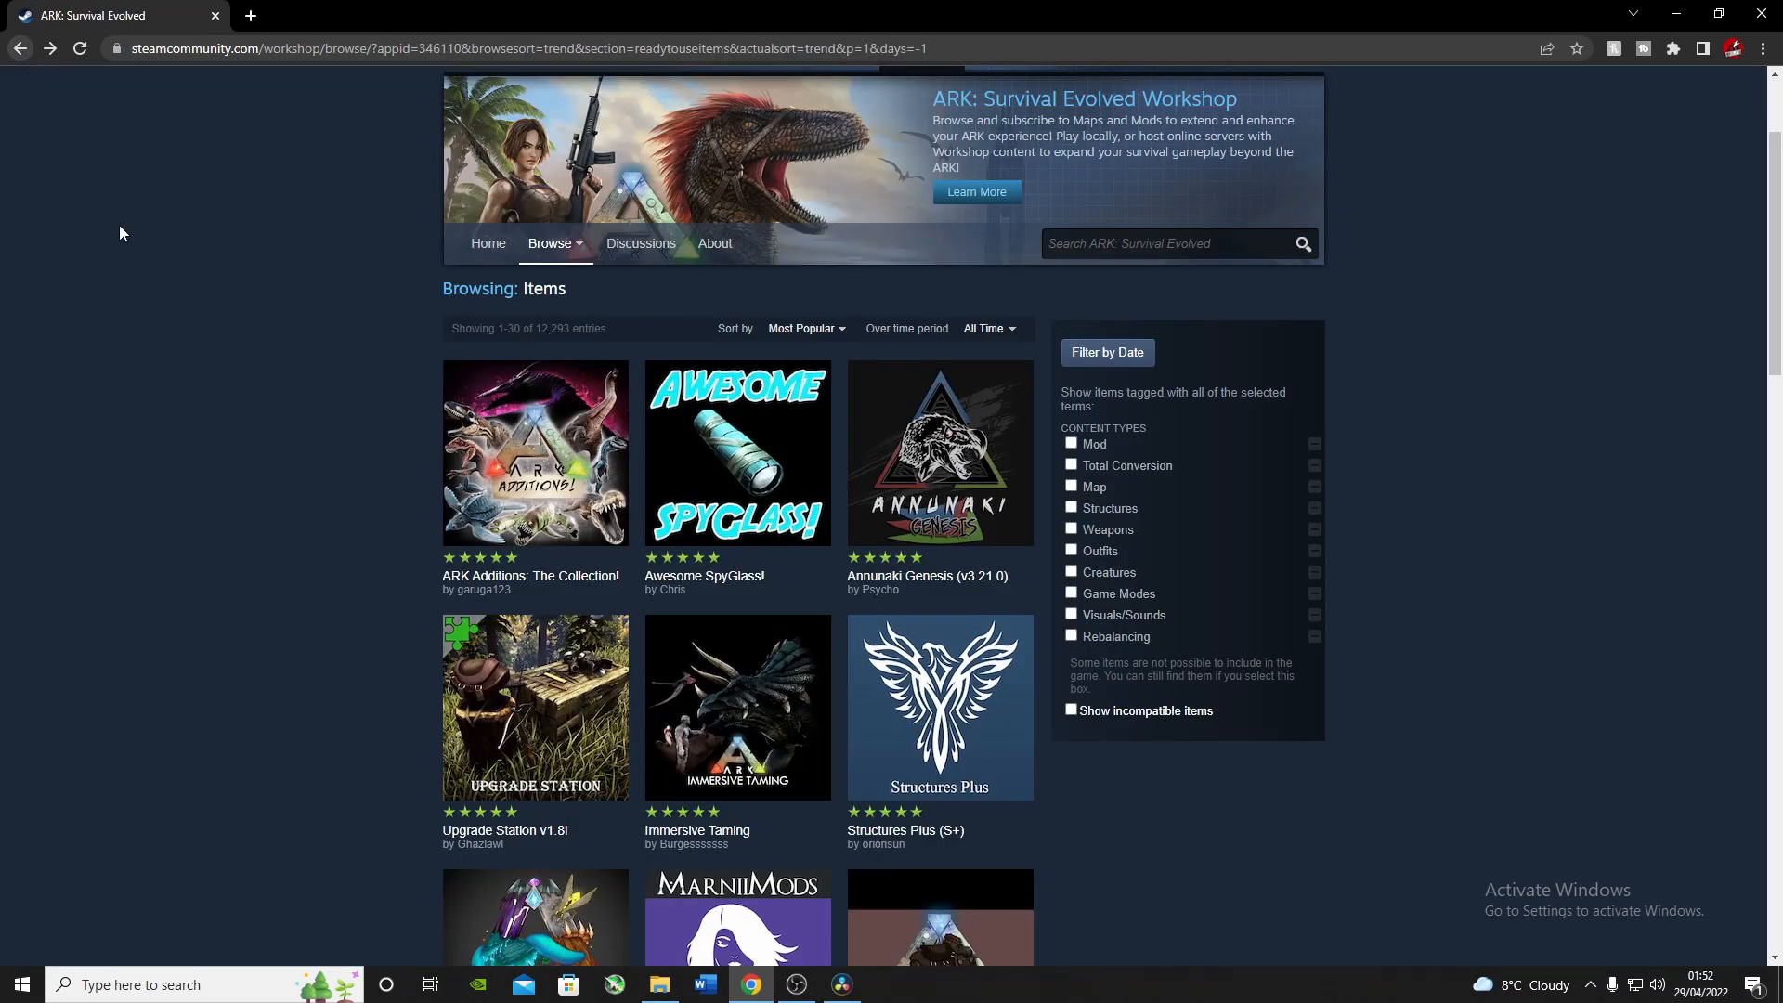
pyautogui.click(615, 524)
pyautogui.scroll(-4, 964, 705)
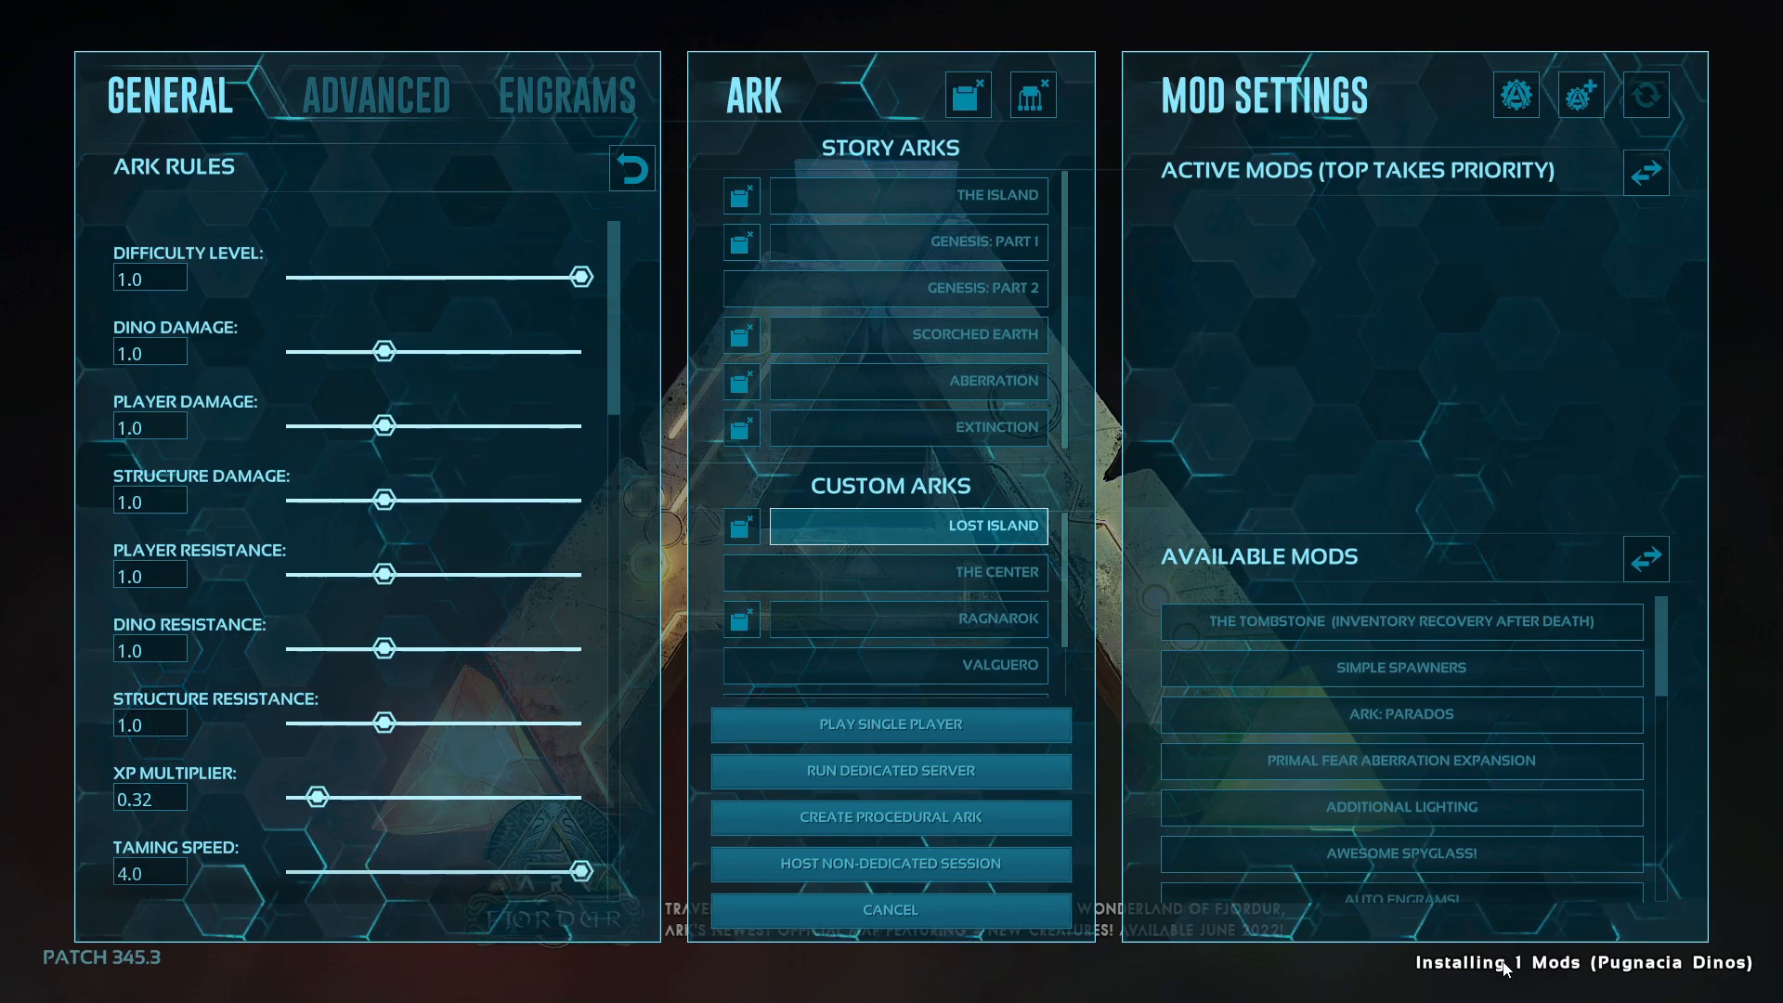
# - Review the general ARK rules, from difficulty level and taming speed through the drain, recovery and harvesting settings
pyautogui.scroll(-10, 566, 799)
pyautogui.scroll(8, 575, 575)
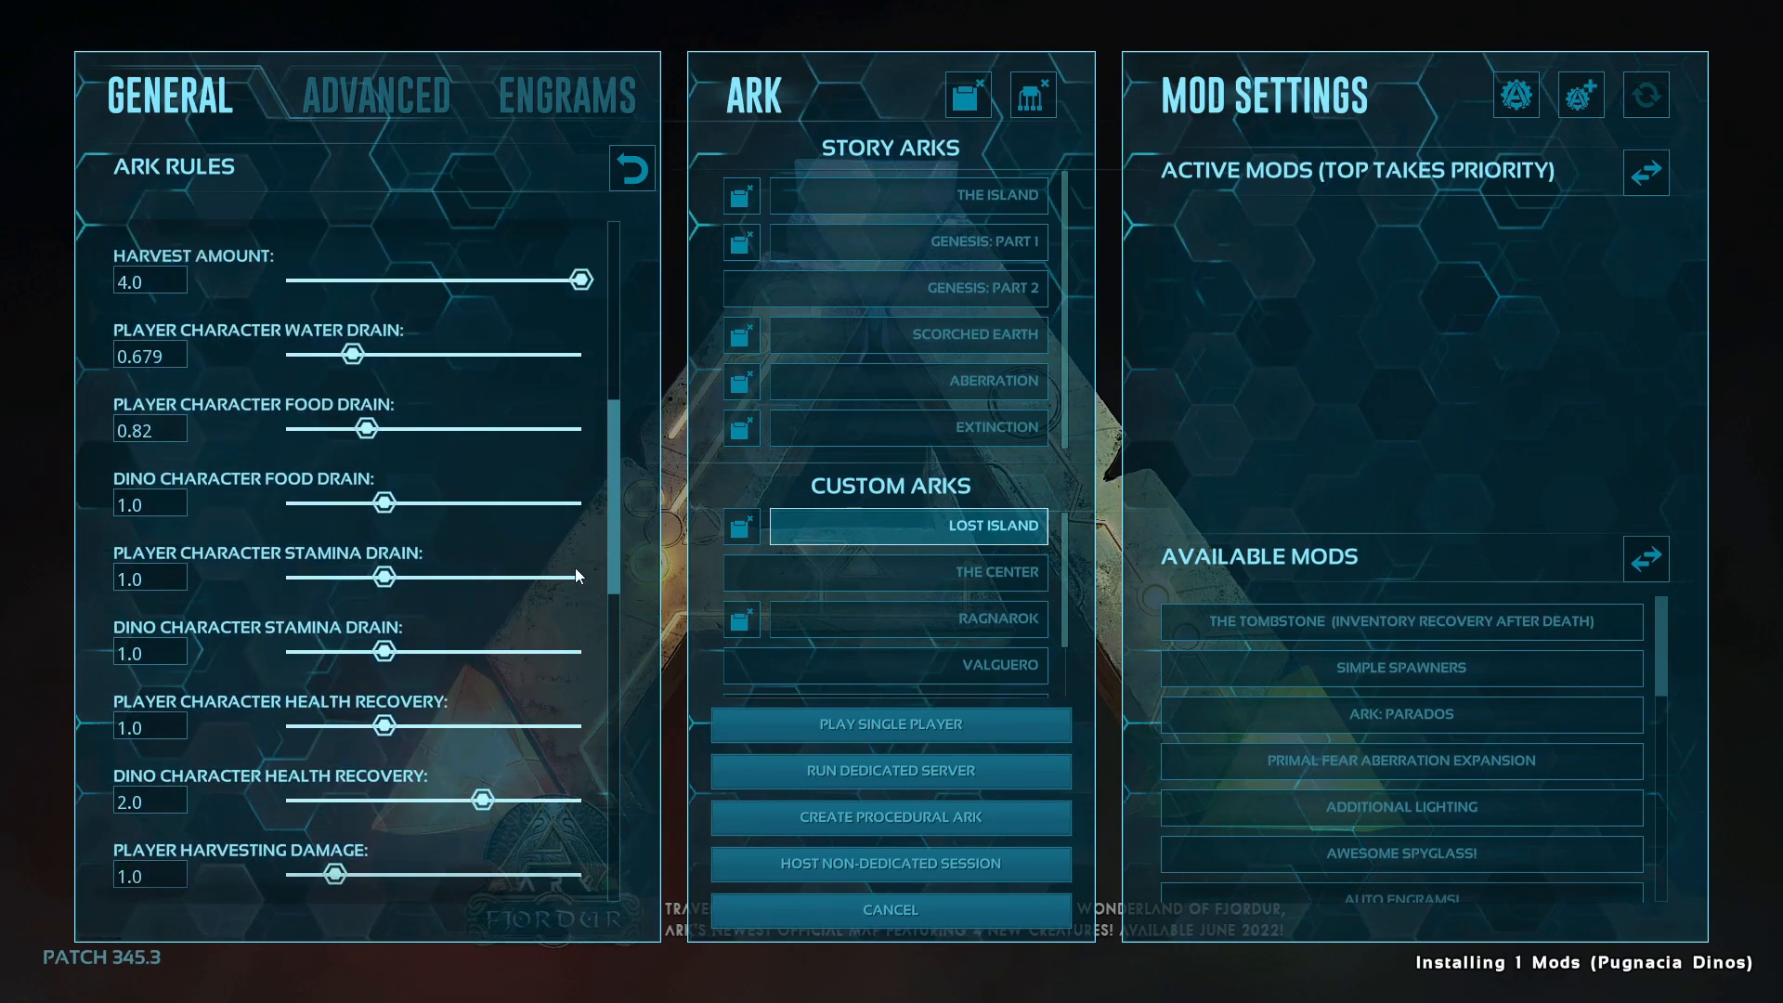
pyautogui.scroll(5, 567, 419)
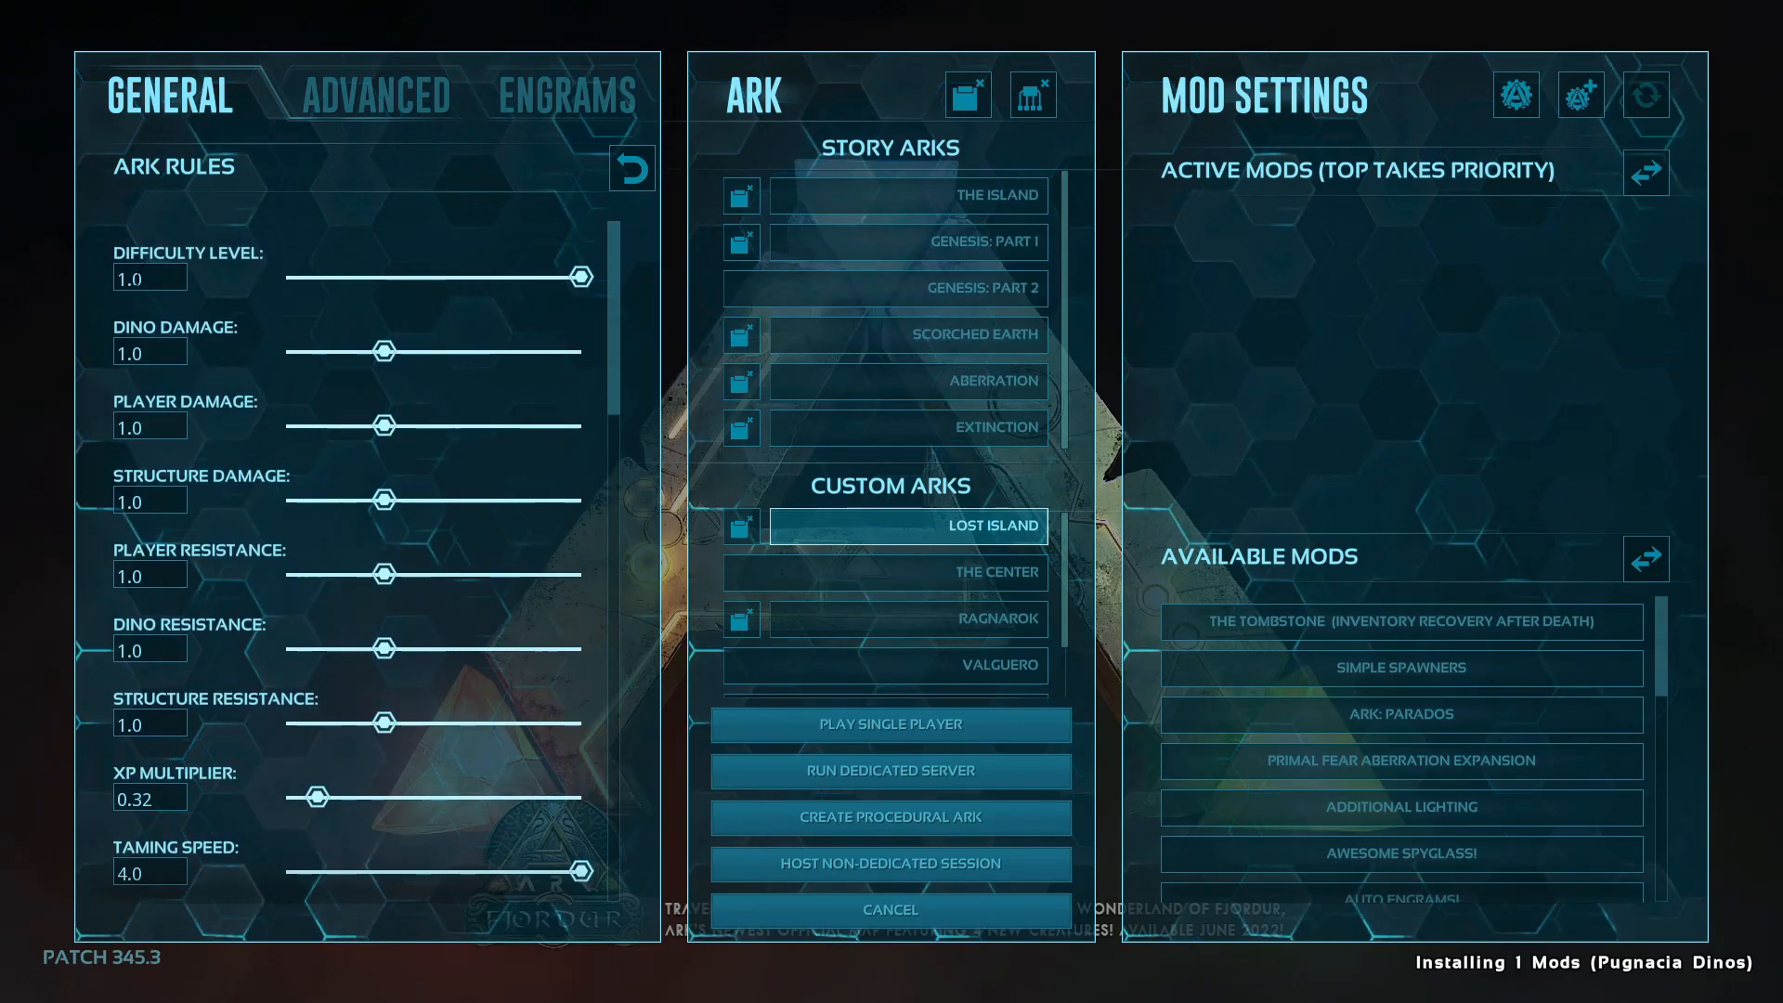
pyautogui.moveTo(597, 287)
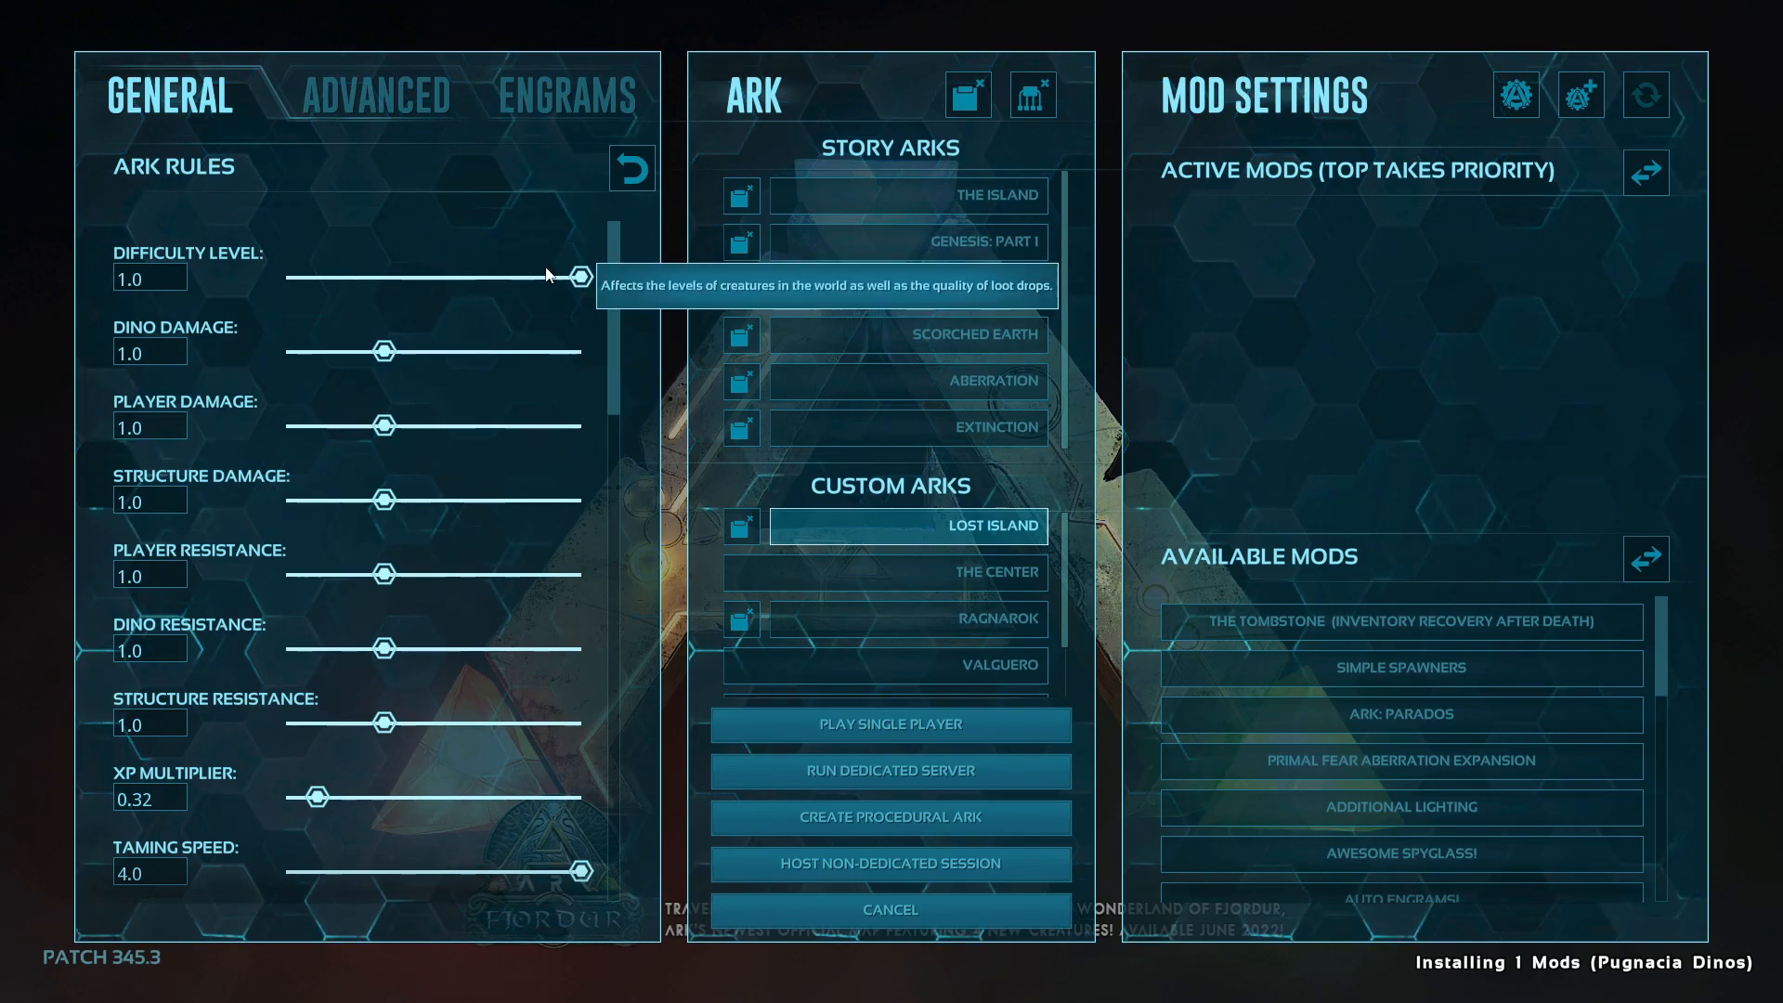
pyautogui.scroll(-3, 466, 467)
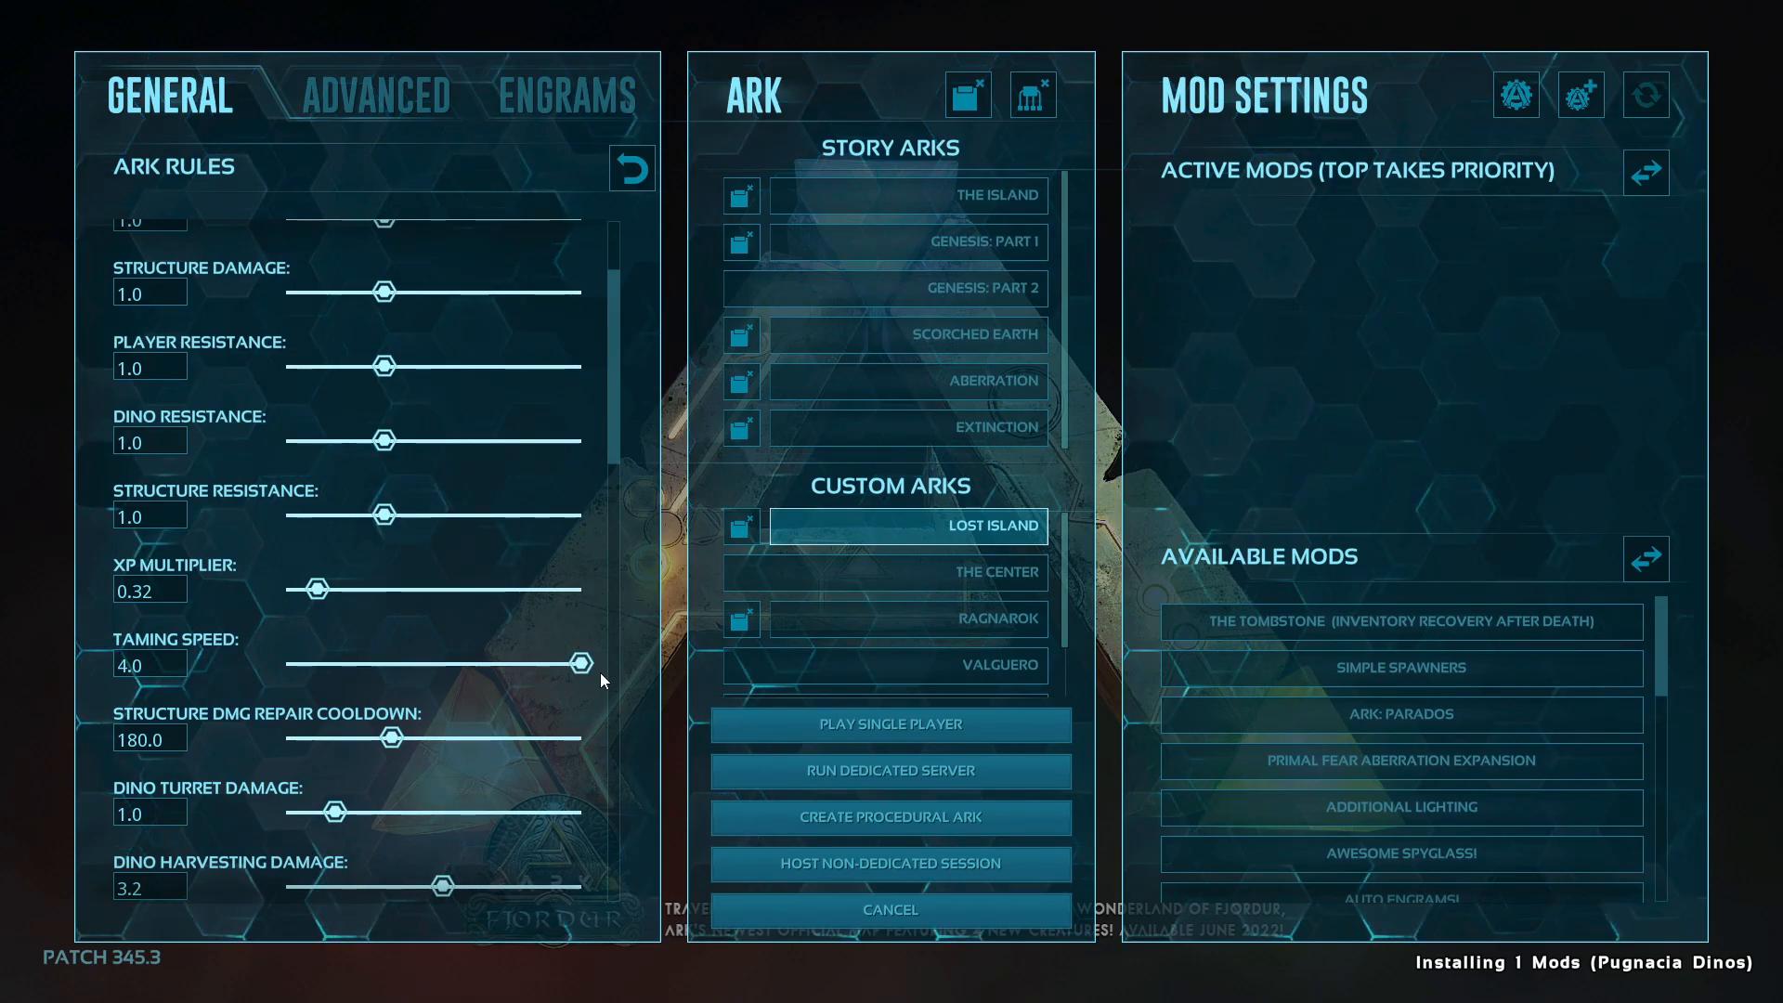
pyautogui.scroll(-4, 384, 582)
# - Activate the Primal Fear mod from the available mods and browse the rest of that list
pyautogui.scroll(-2, 429, 606)
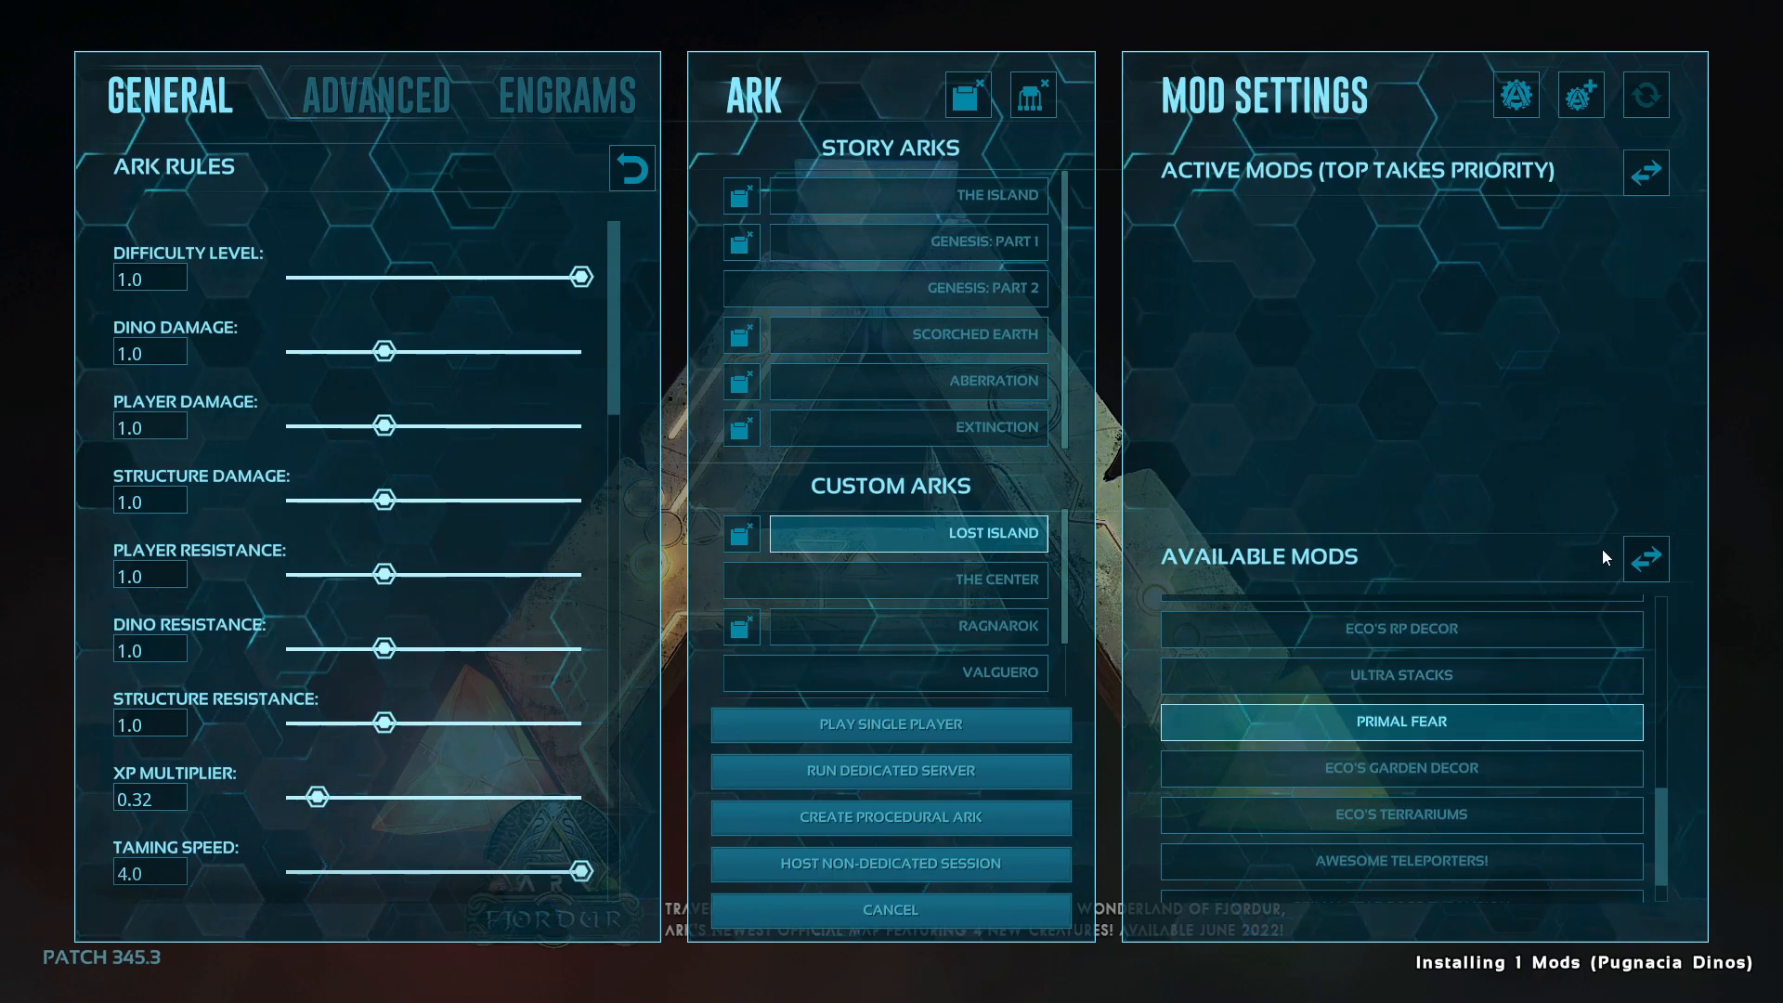
pyautogui.click(1644, 558)
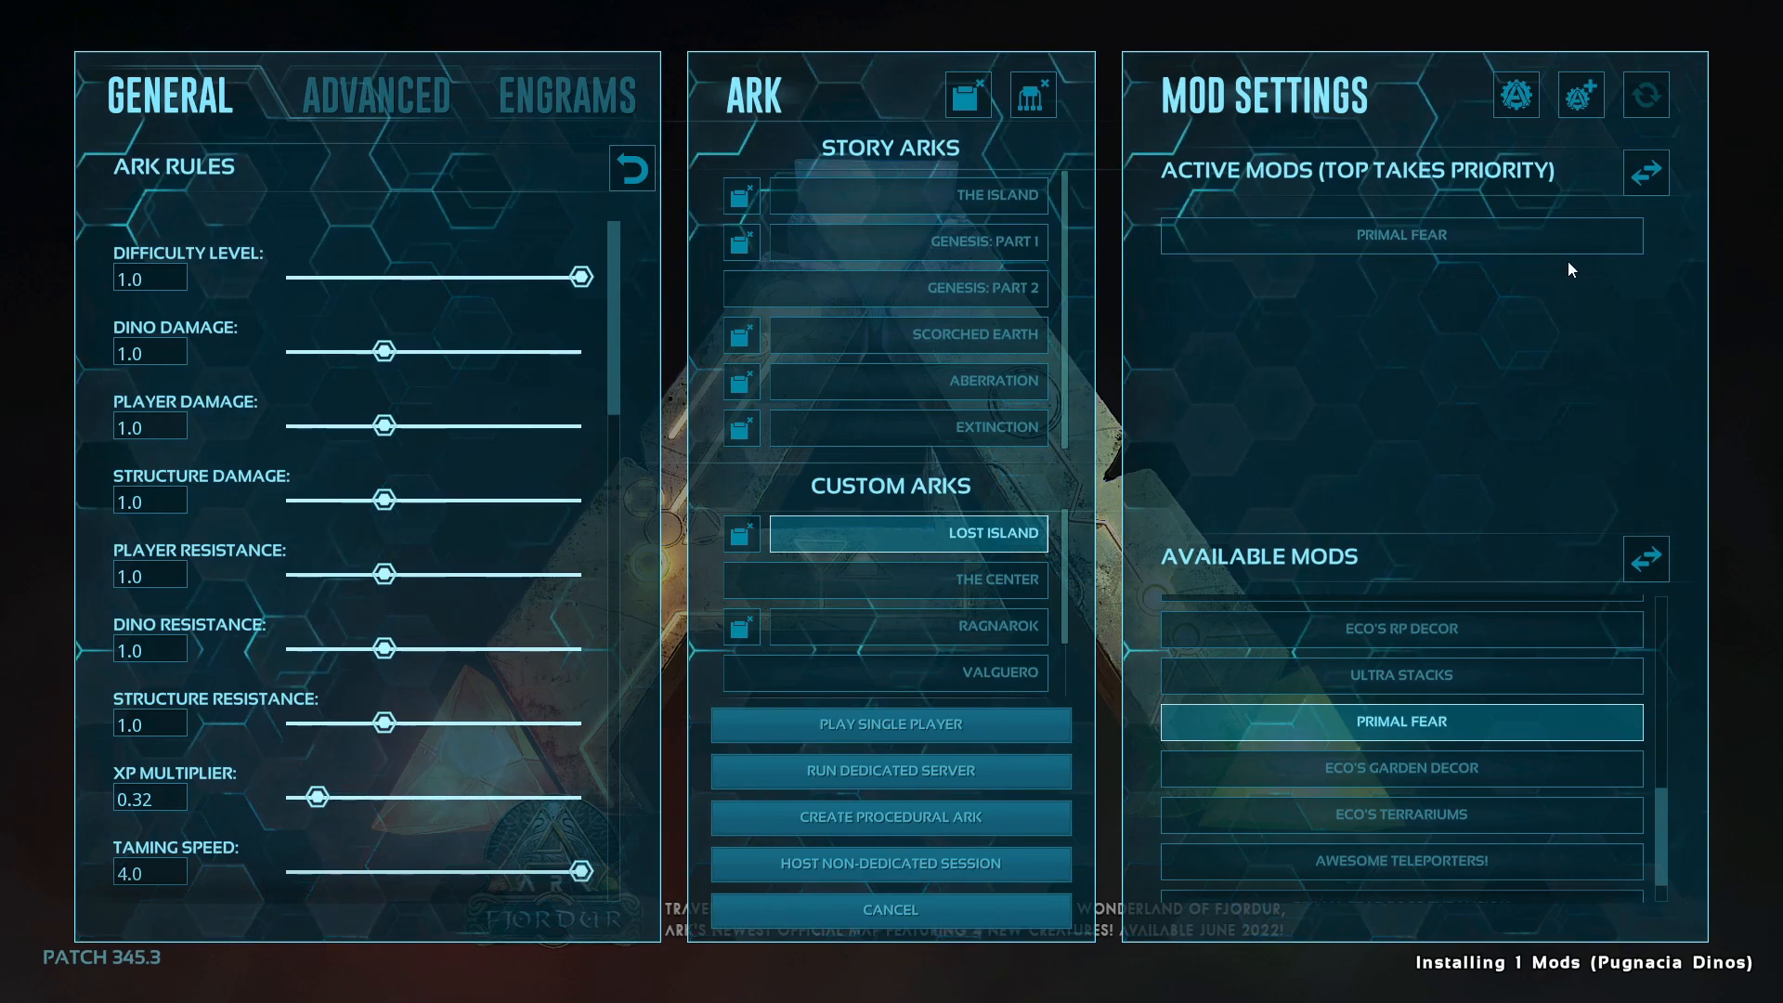
pyautogui.scroll(-1, 1572, 856)
pyautogui.scroll(-1, 1572, 856)
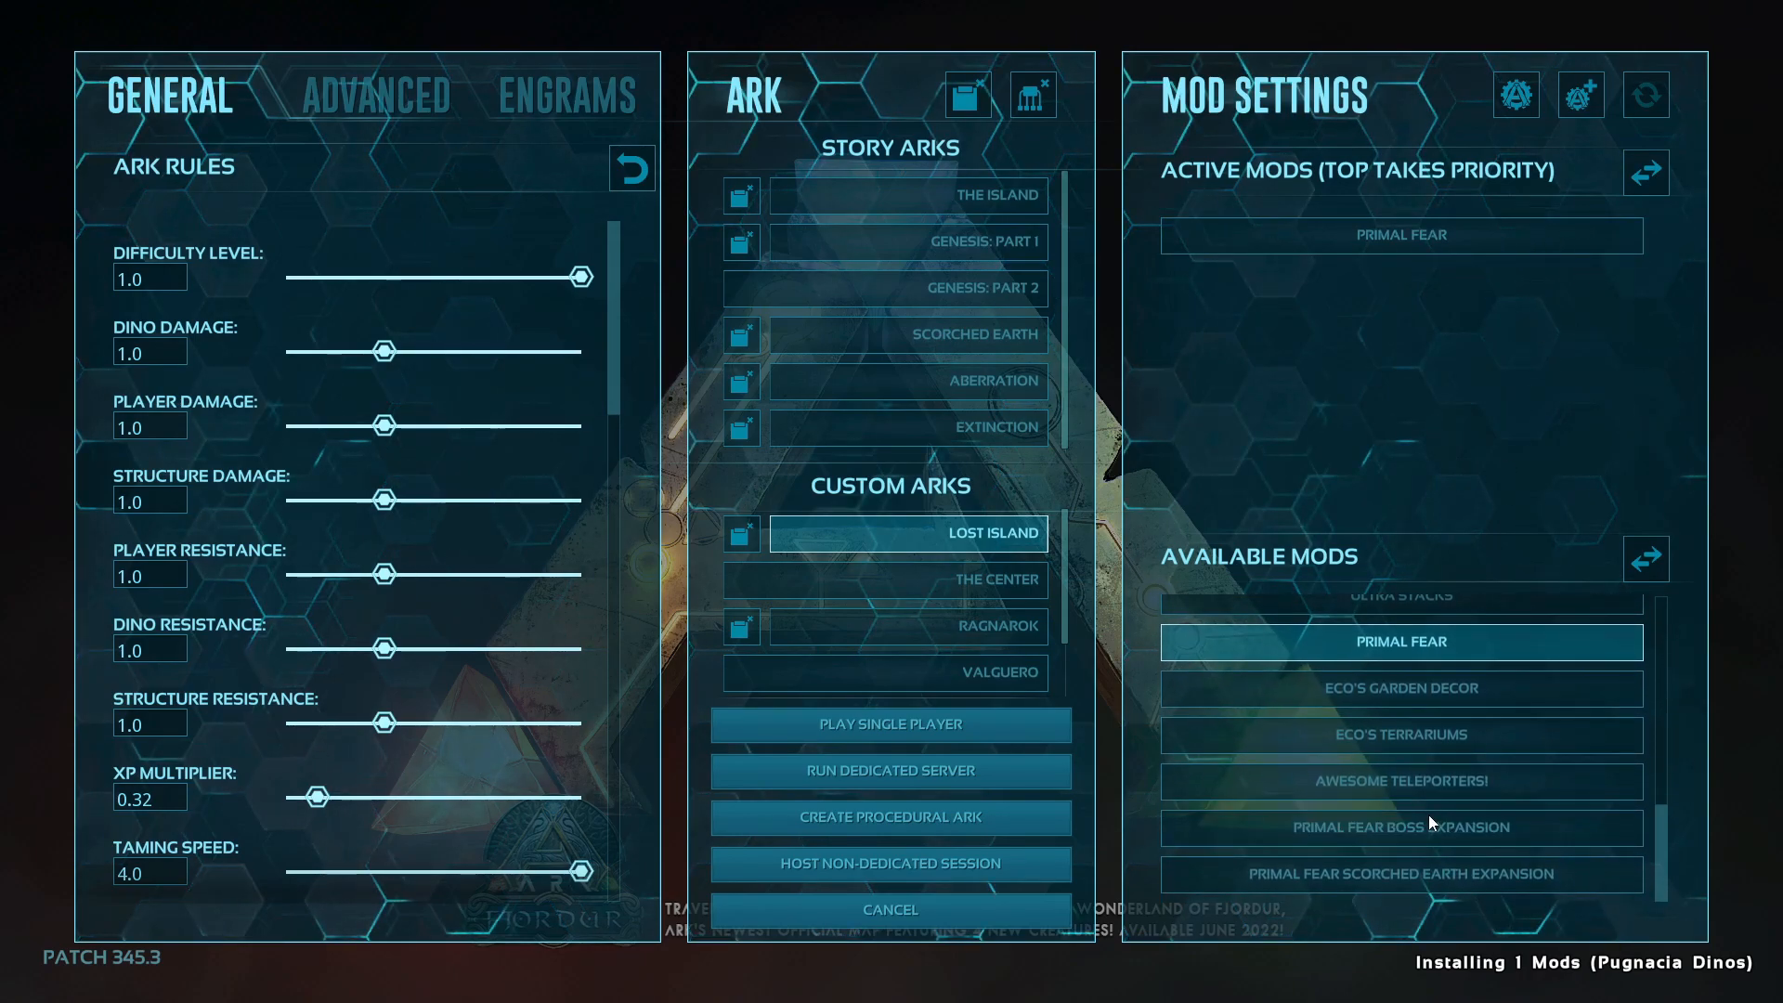
pyautogui.scroll(-1, 1528, 881)
pyautogui.scroll(10, 1529, 881)
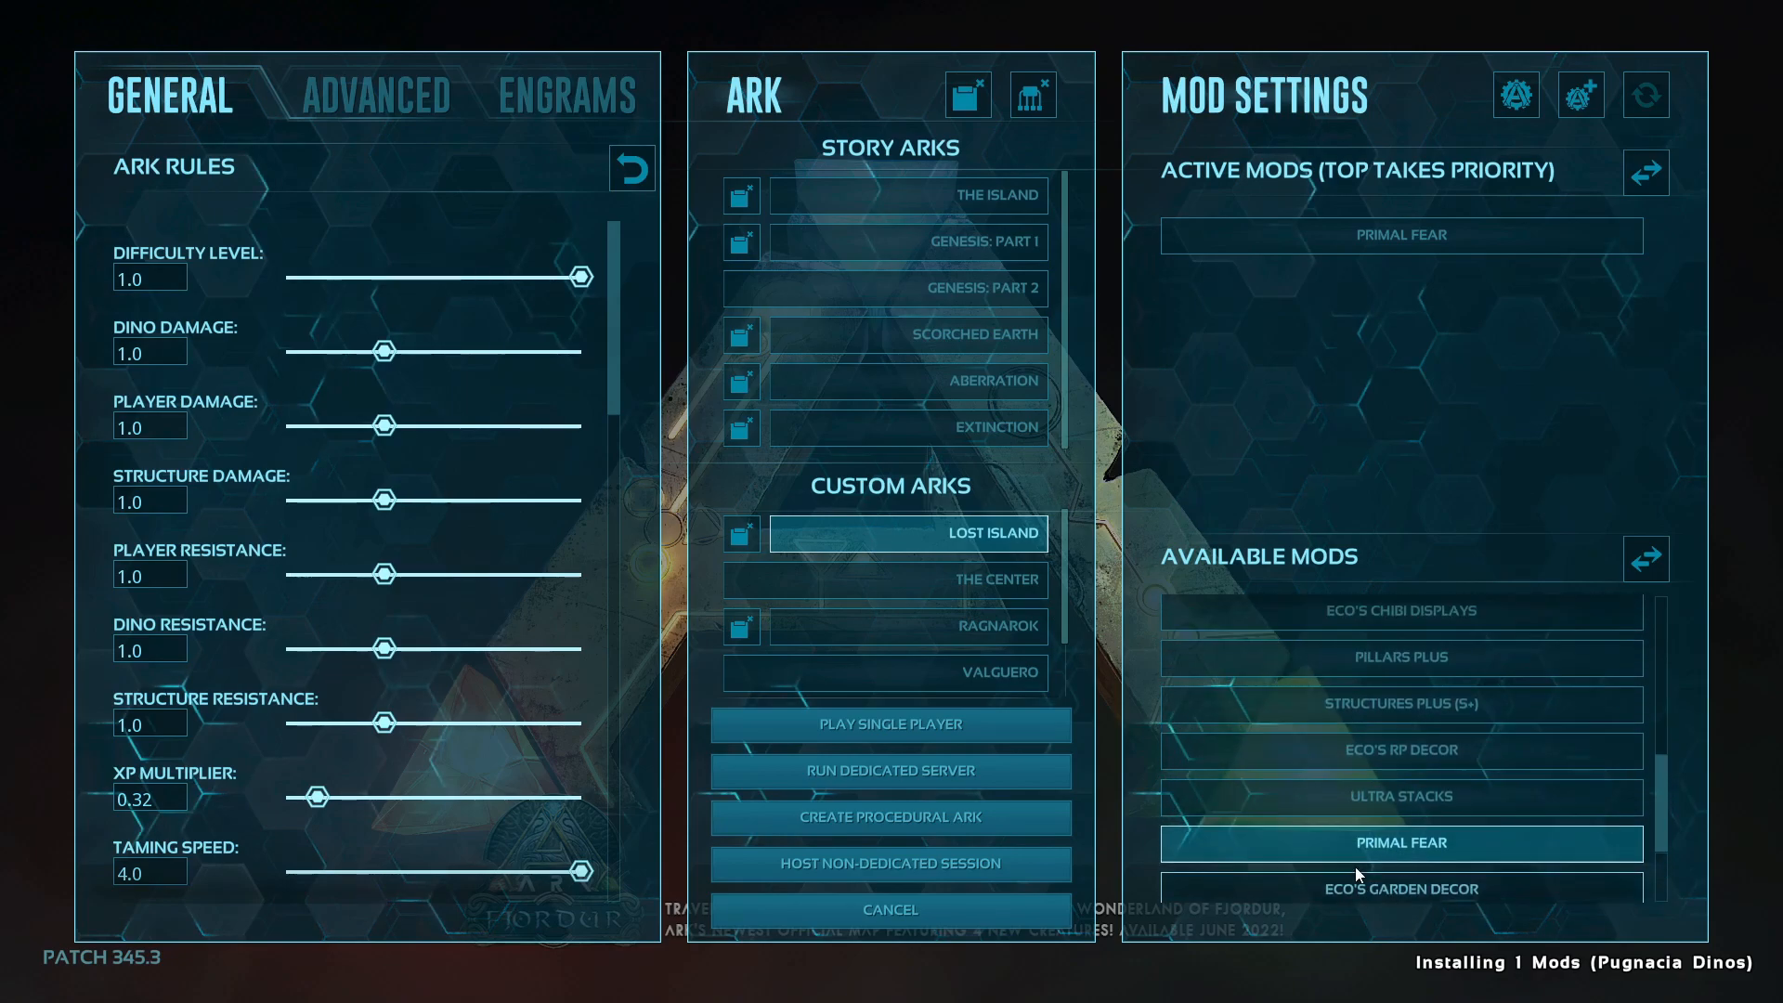
pyautogui.scroll(-7, 1390, 617)
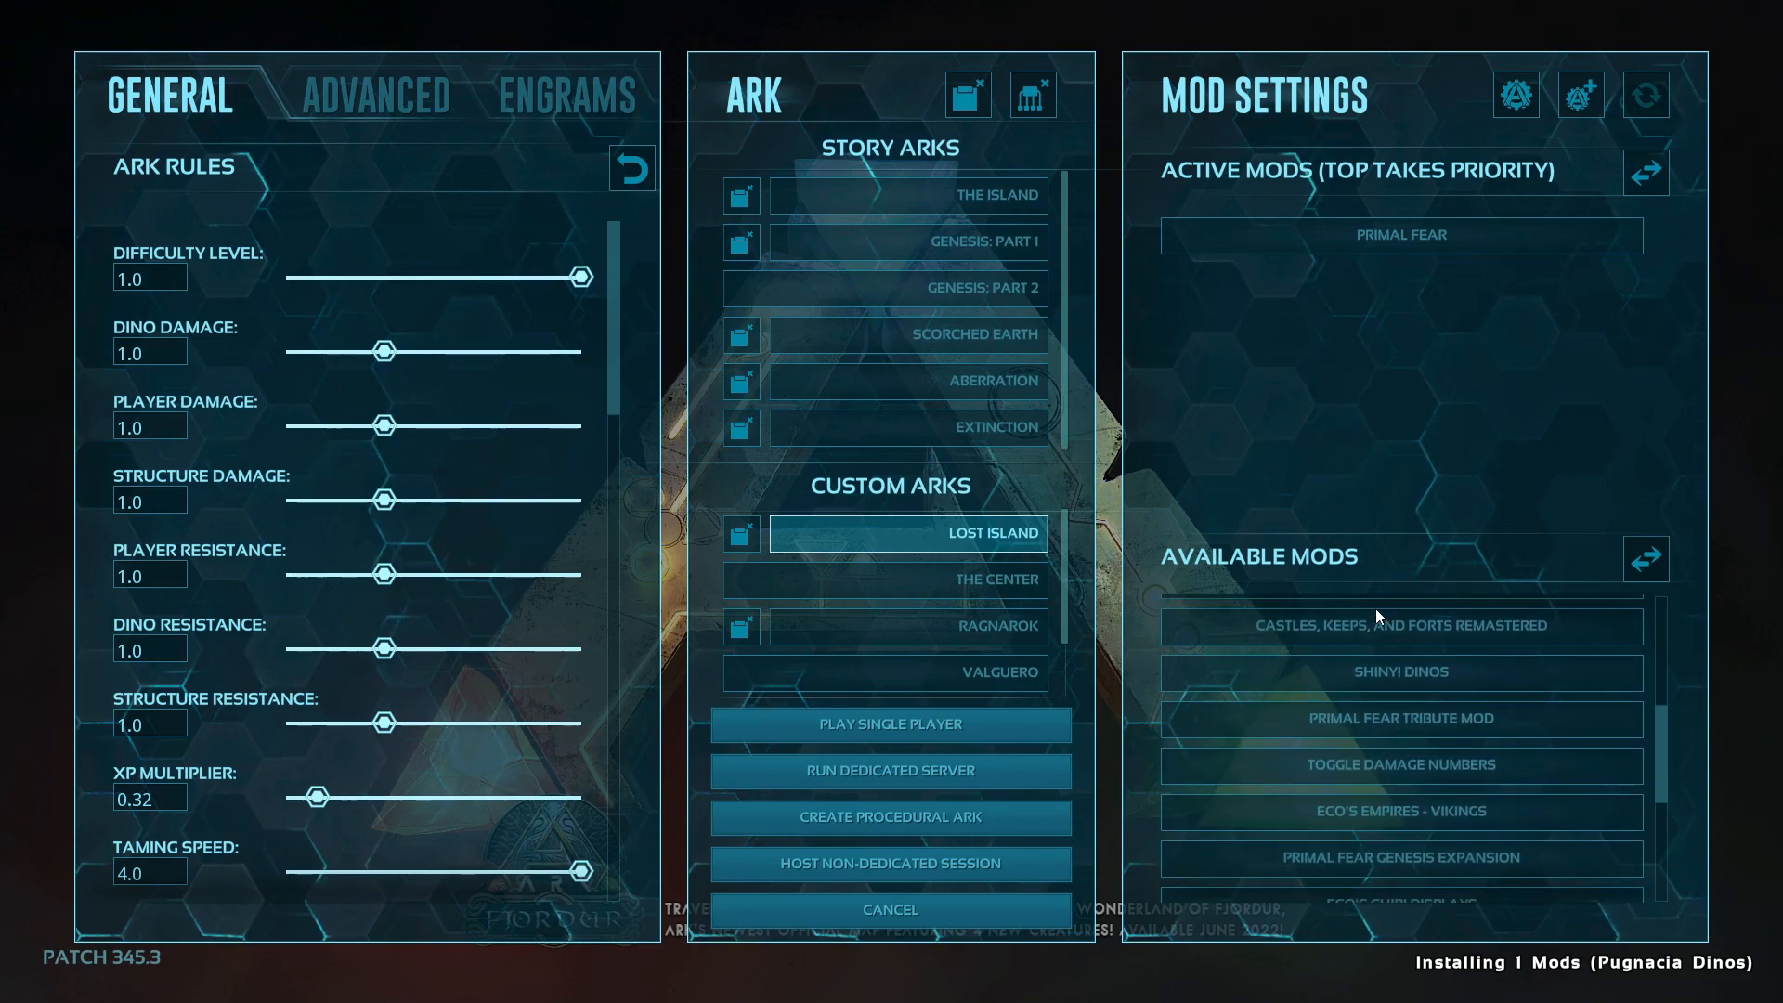
# - Remove Primal Fear from the active mods, leave the host settings and reopen them
pyautogui.click(1501, 250)
pyautogui.click(1658, 172)
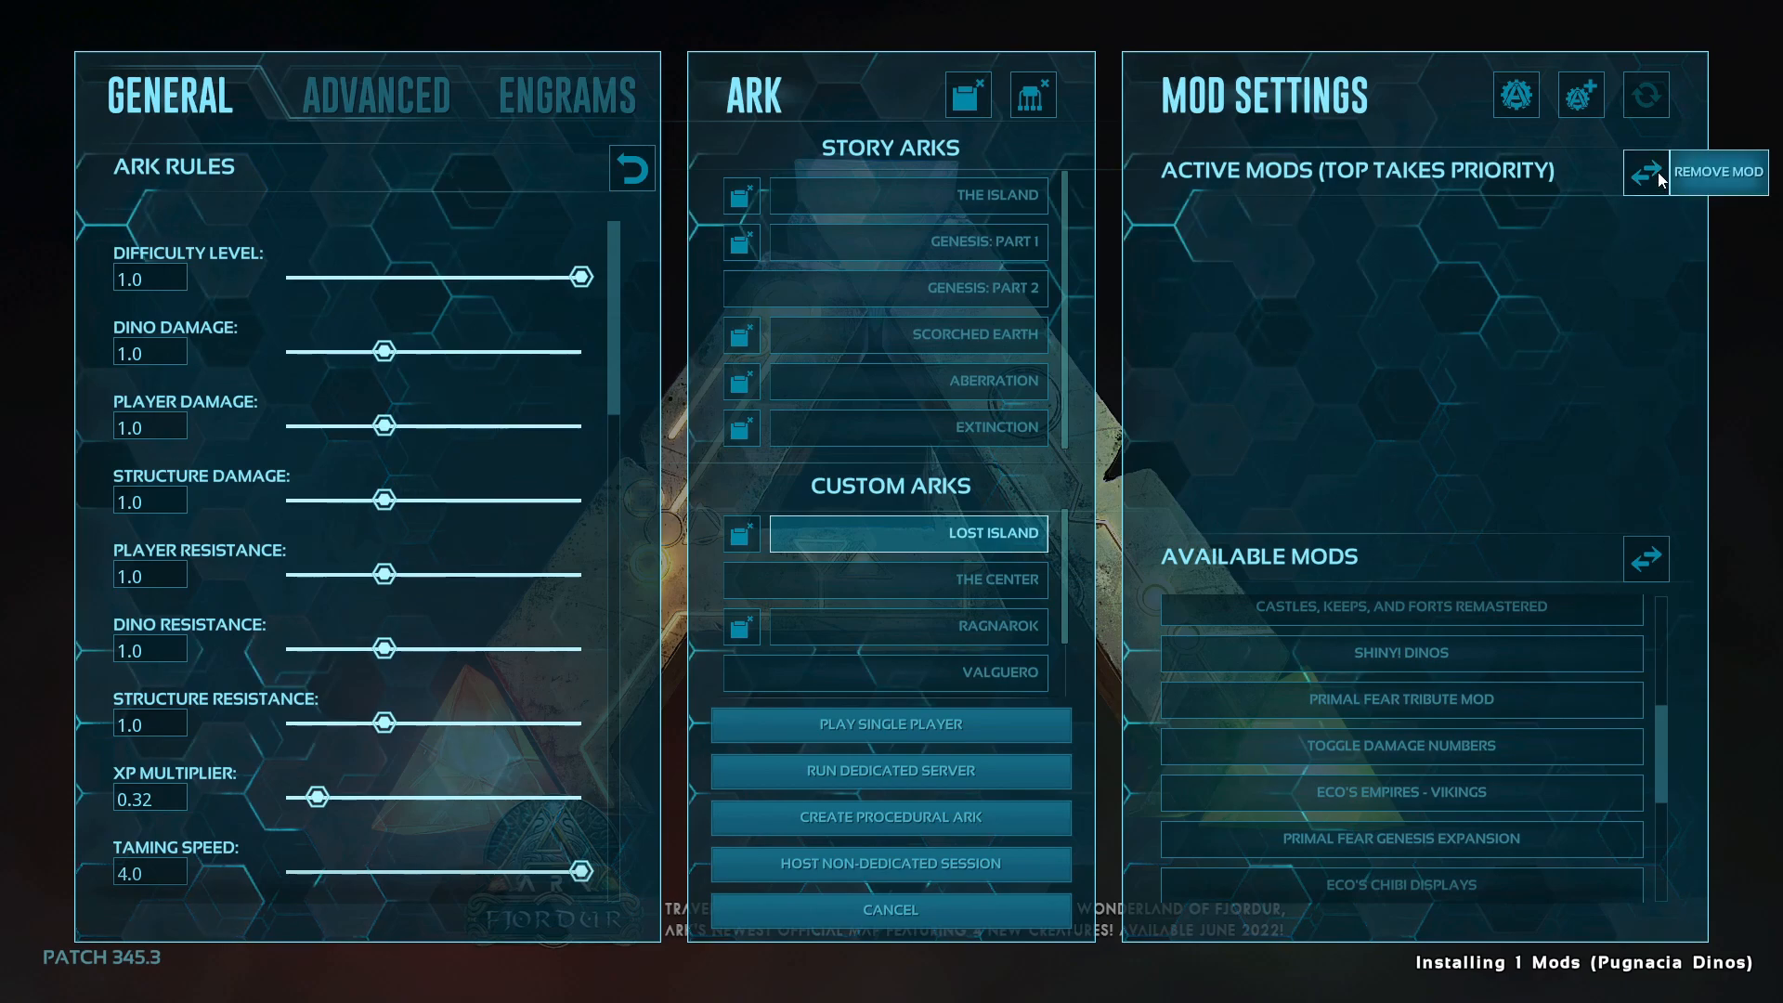
pyautogui.click(973, 912)
pyautogui.click(183, 548)
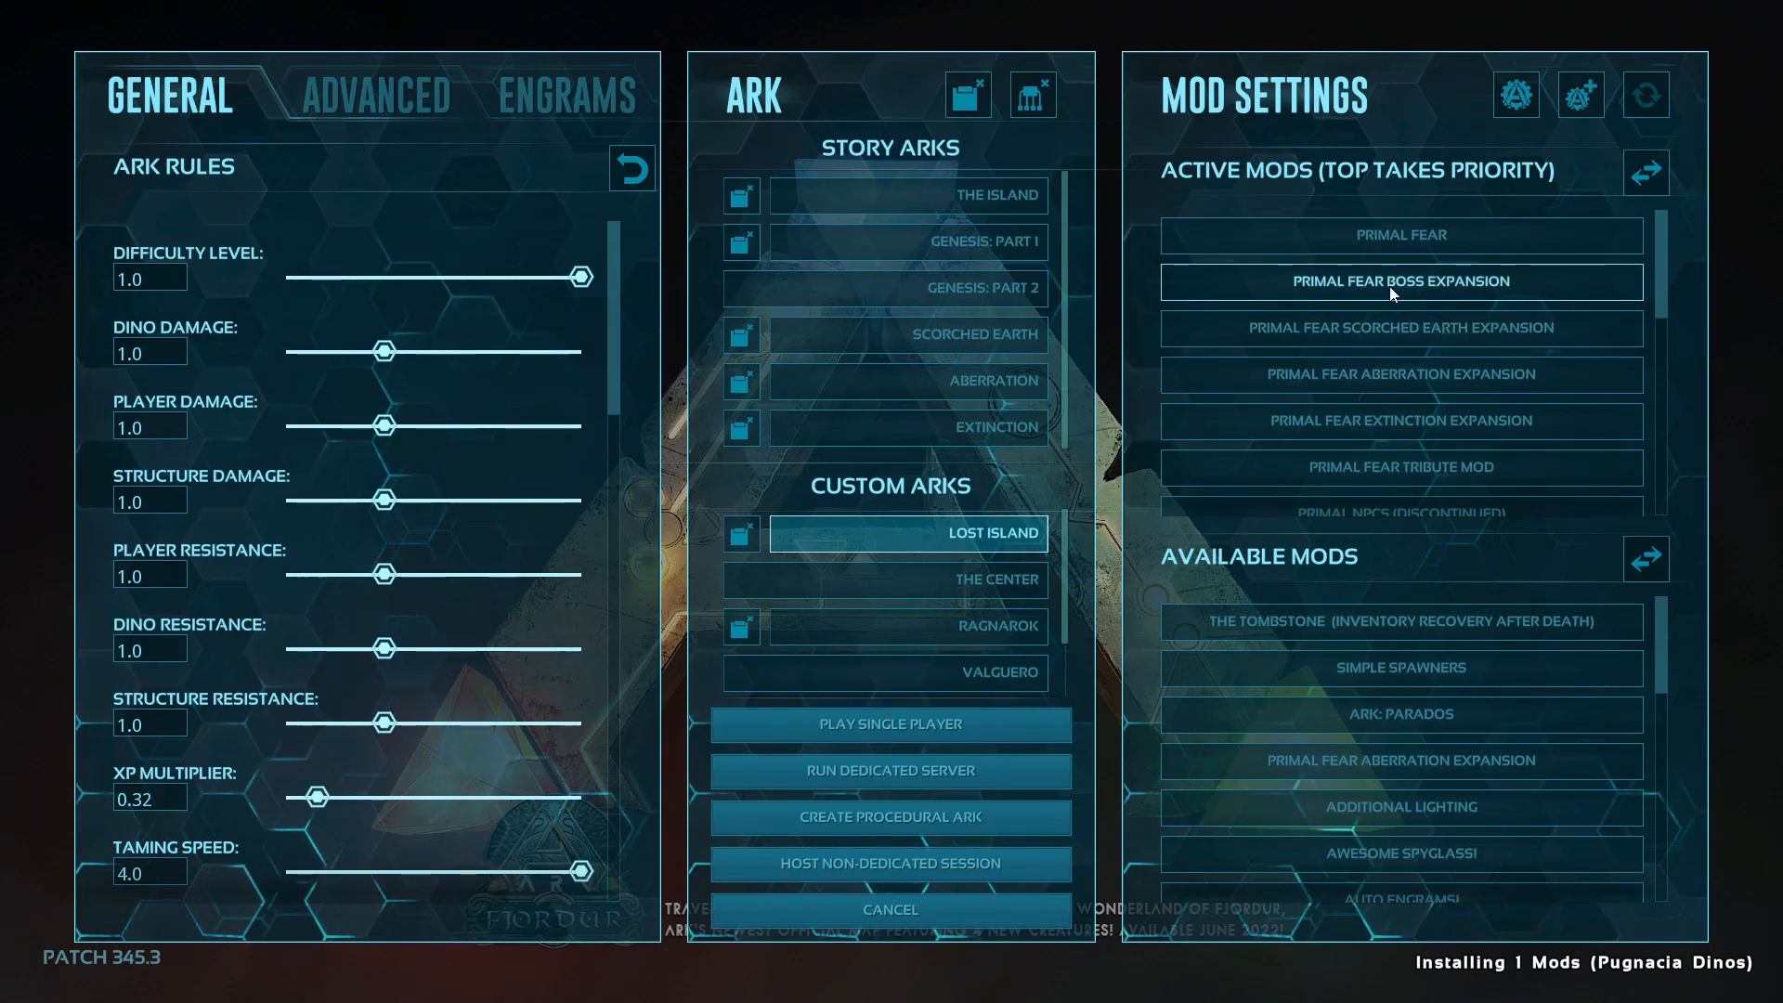
# - Review the full list of active mods and their priority order, and return to its beginning
pyautogui.scroll(-1, 1389, 287)
pyautogui.scroll(-4, 1389, 291)
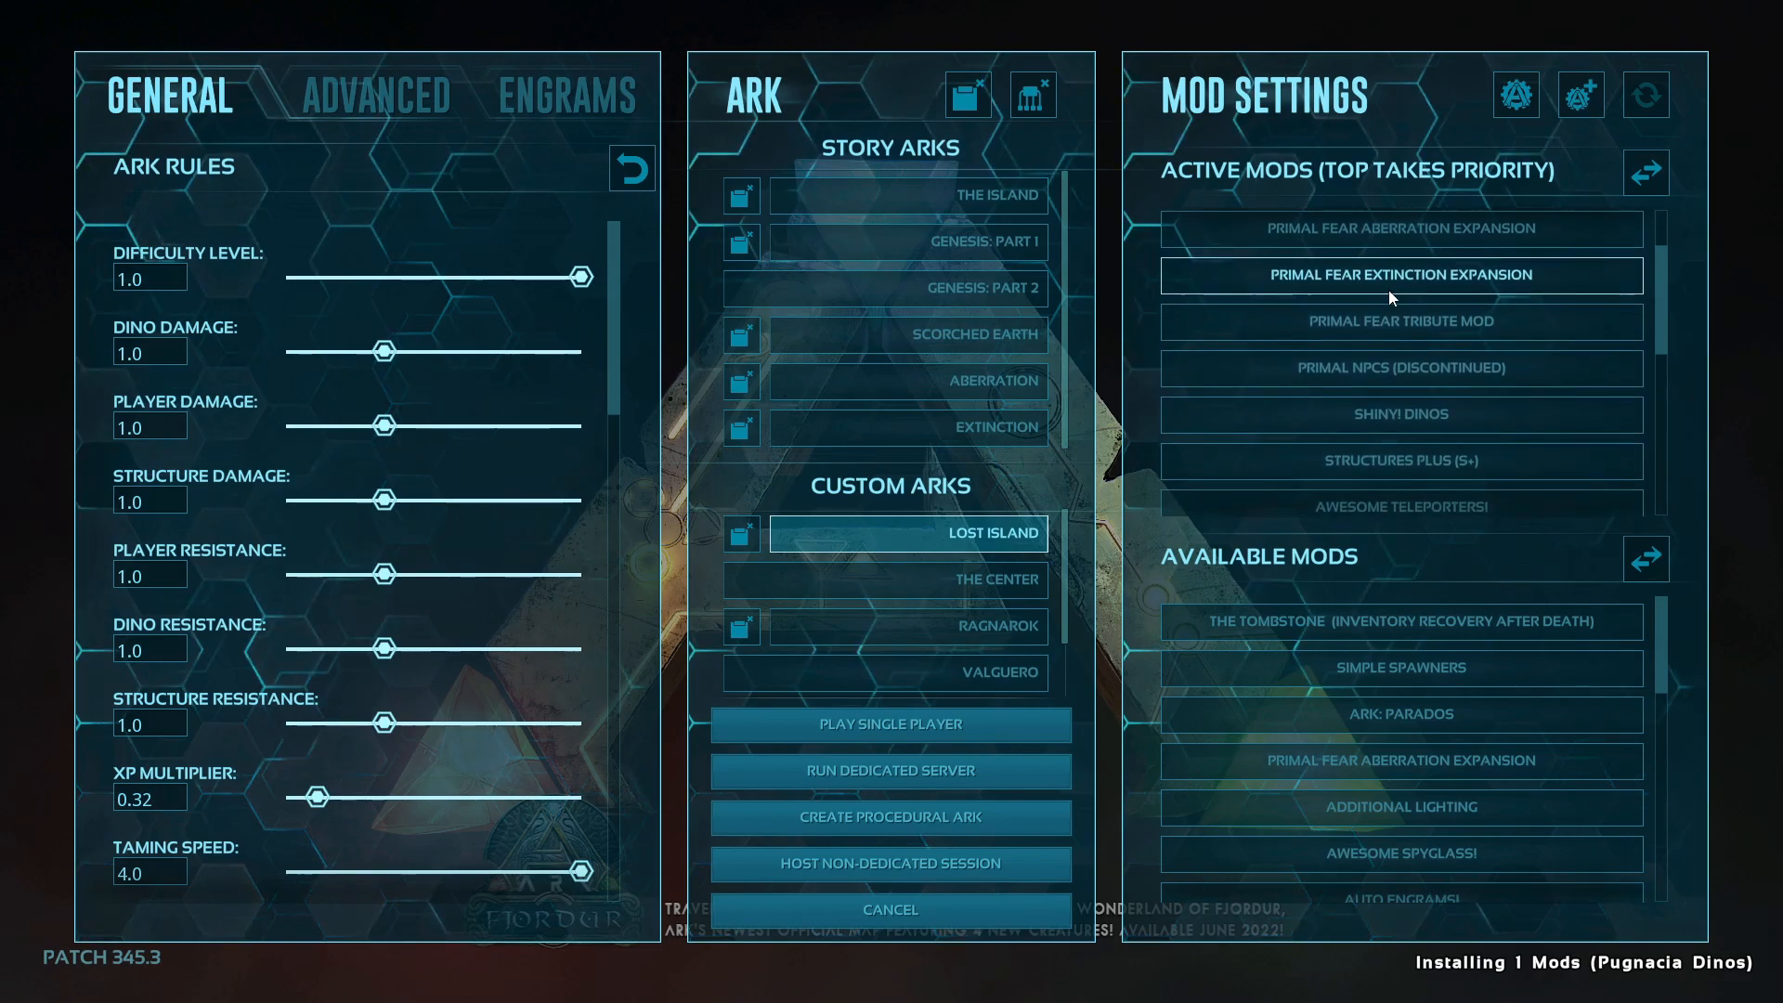
pyautogui.scroll(-3, 1389, 289)
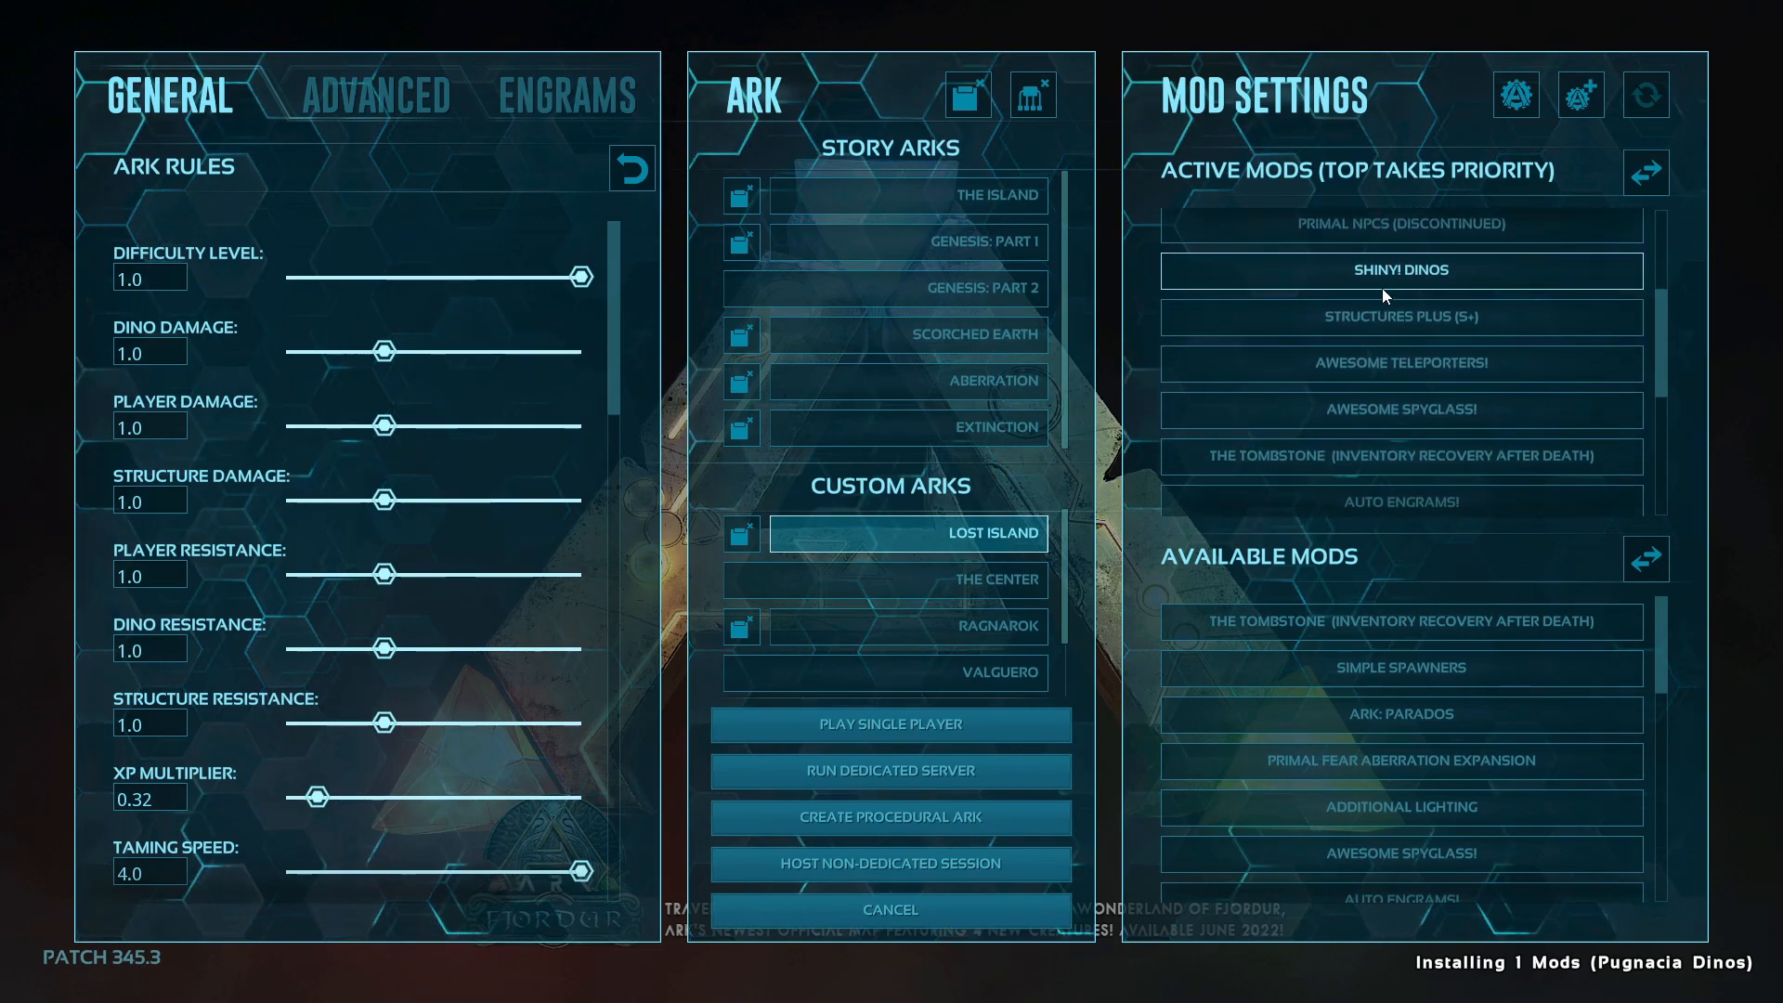
pyautogui.scroll(-6, 1380, 296)
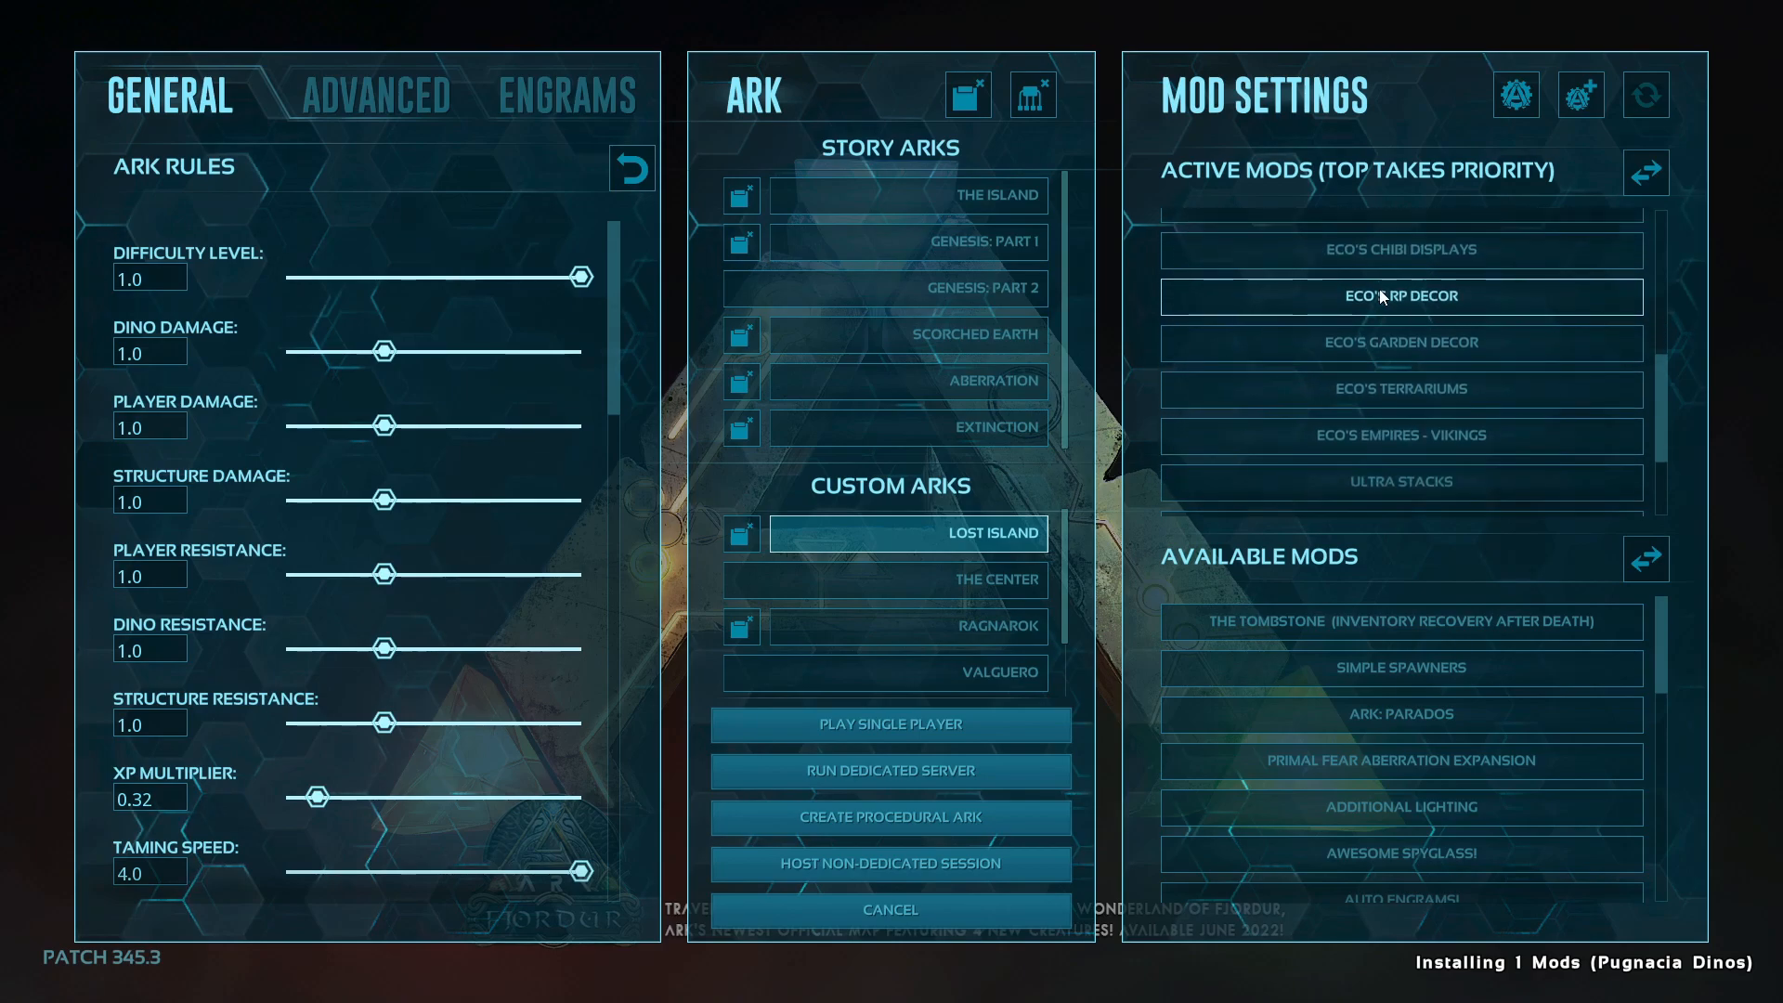
pyautogui.scroll(-4, 1379, 295)
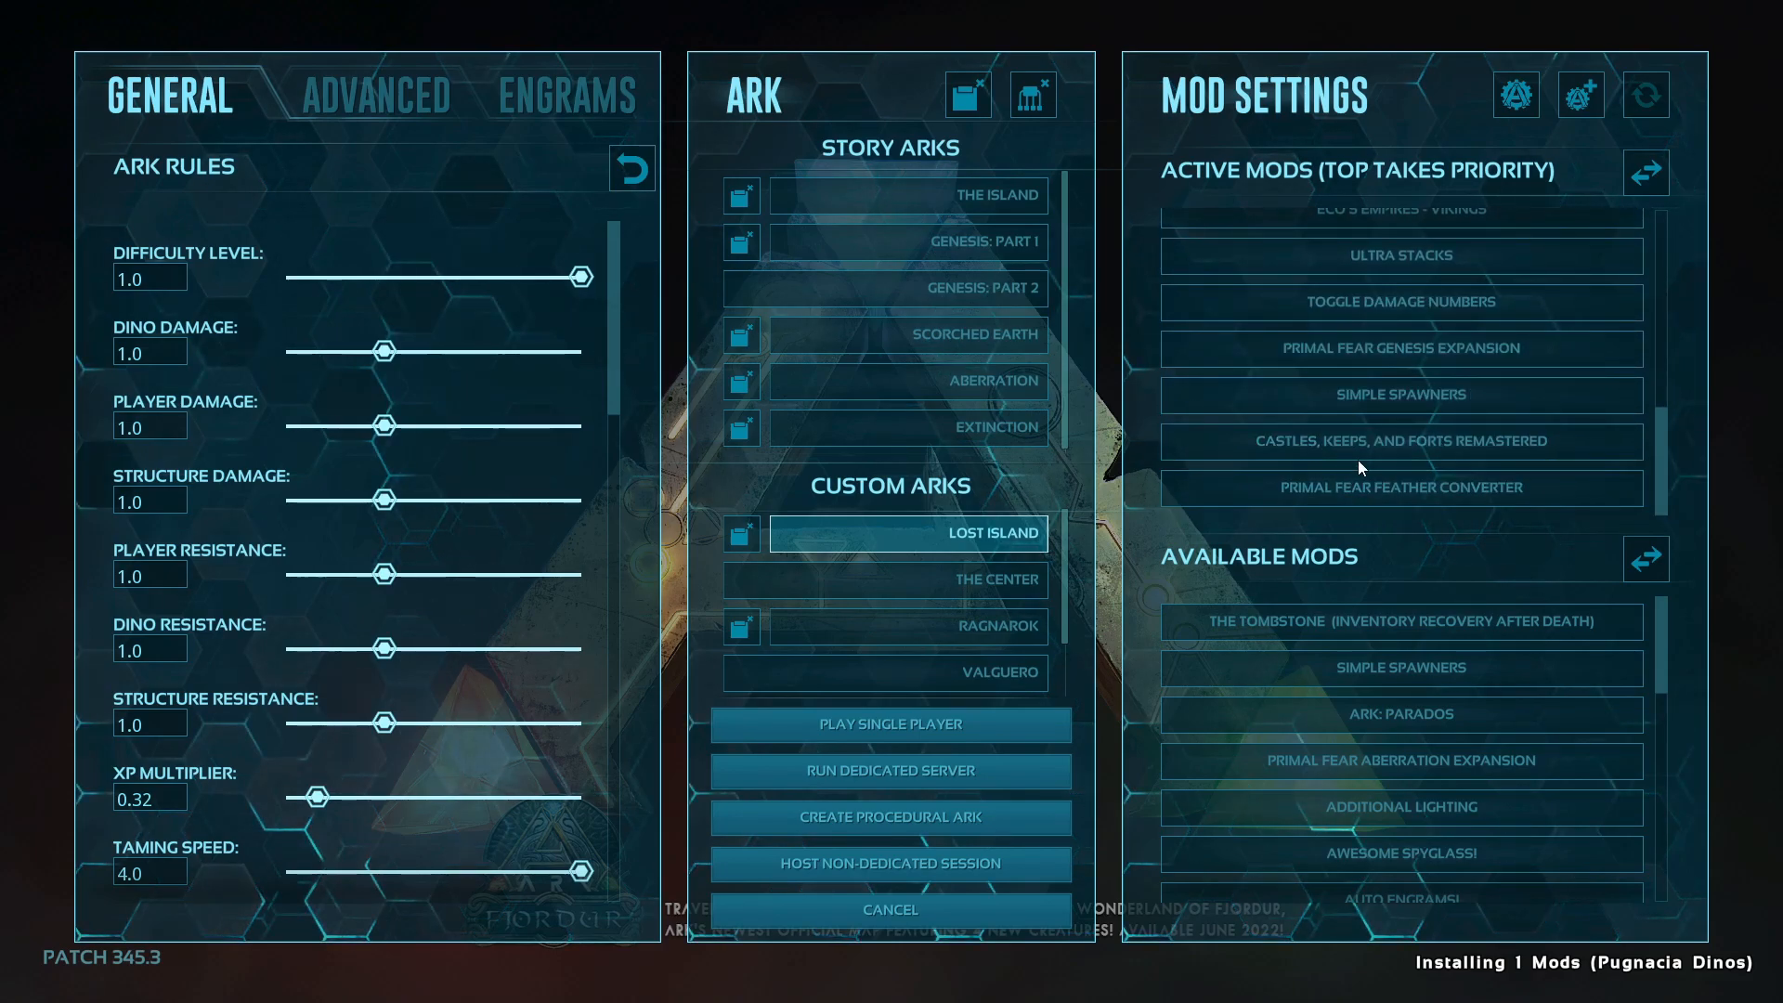
pyautogui.moveTo(1669, 464); pyautogui.dragTo(1659, 246)
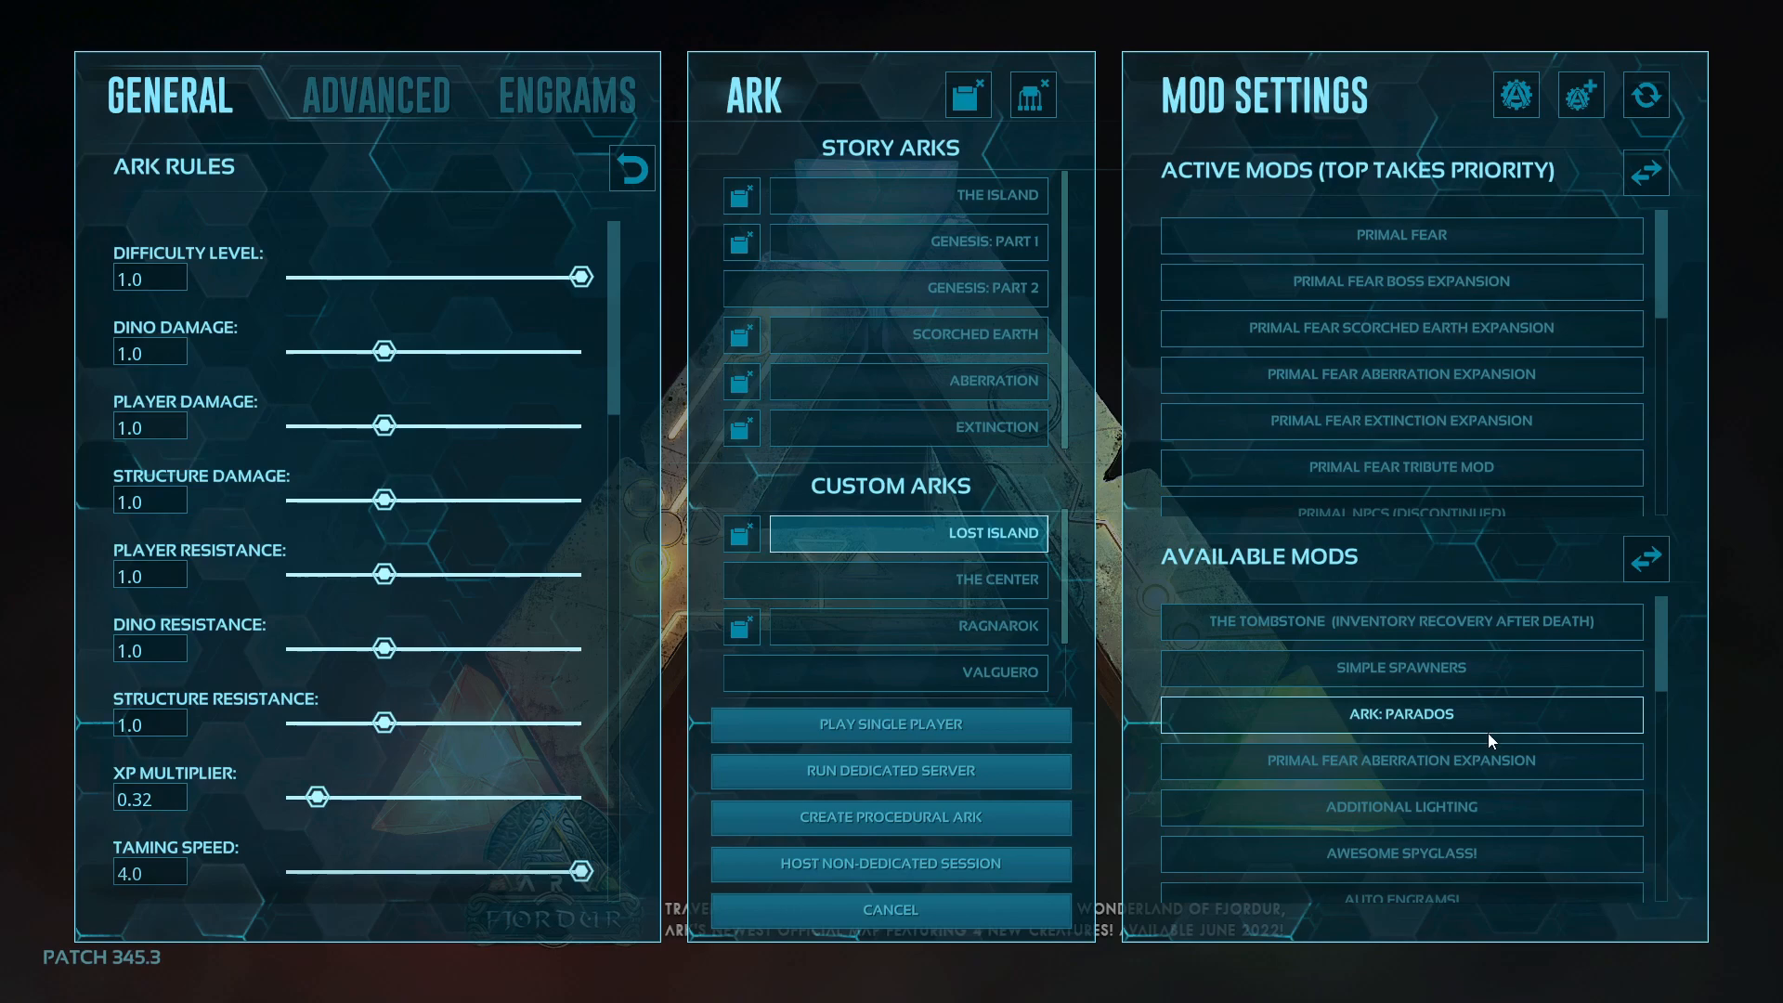
# - Look through the available mods and custom arks, and recheck the order of the active mods
pyautogui.scroll(-10, 1489, 738)
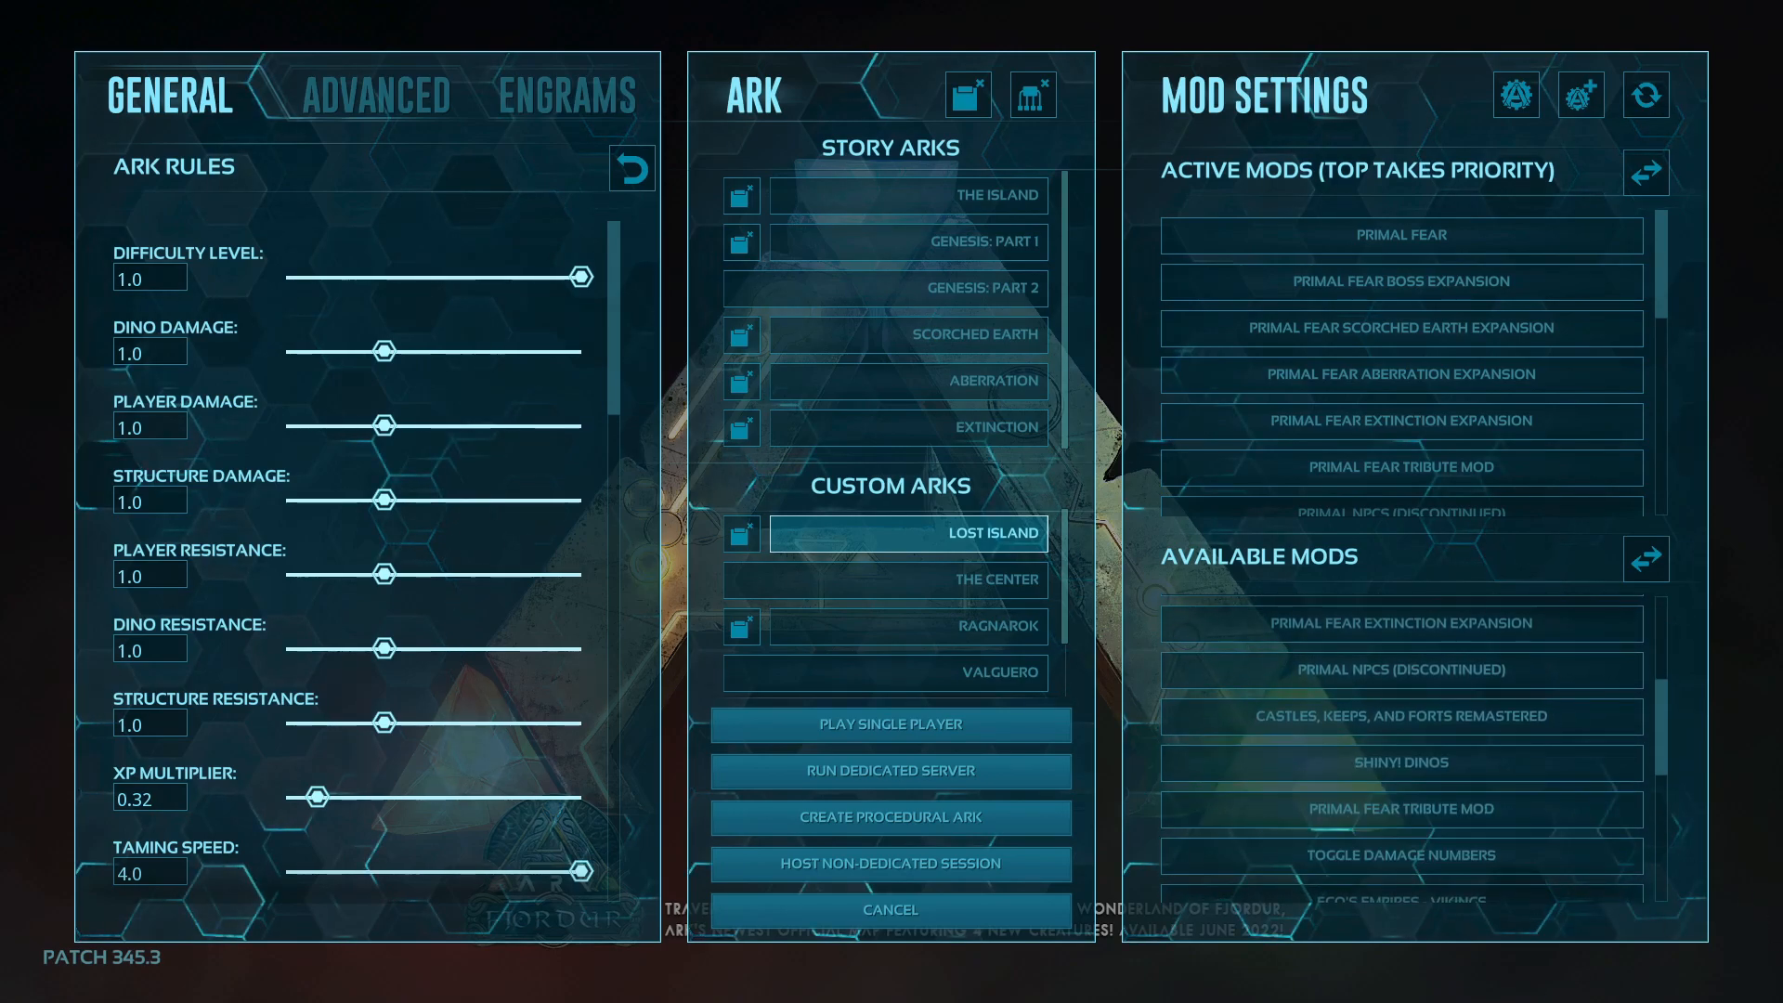
pyautogui.scroll(-5, 1433, 730)
pyautogui.scroll(-6, 1430, 732)
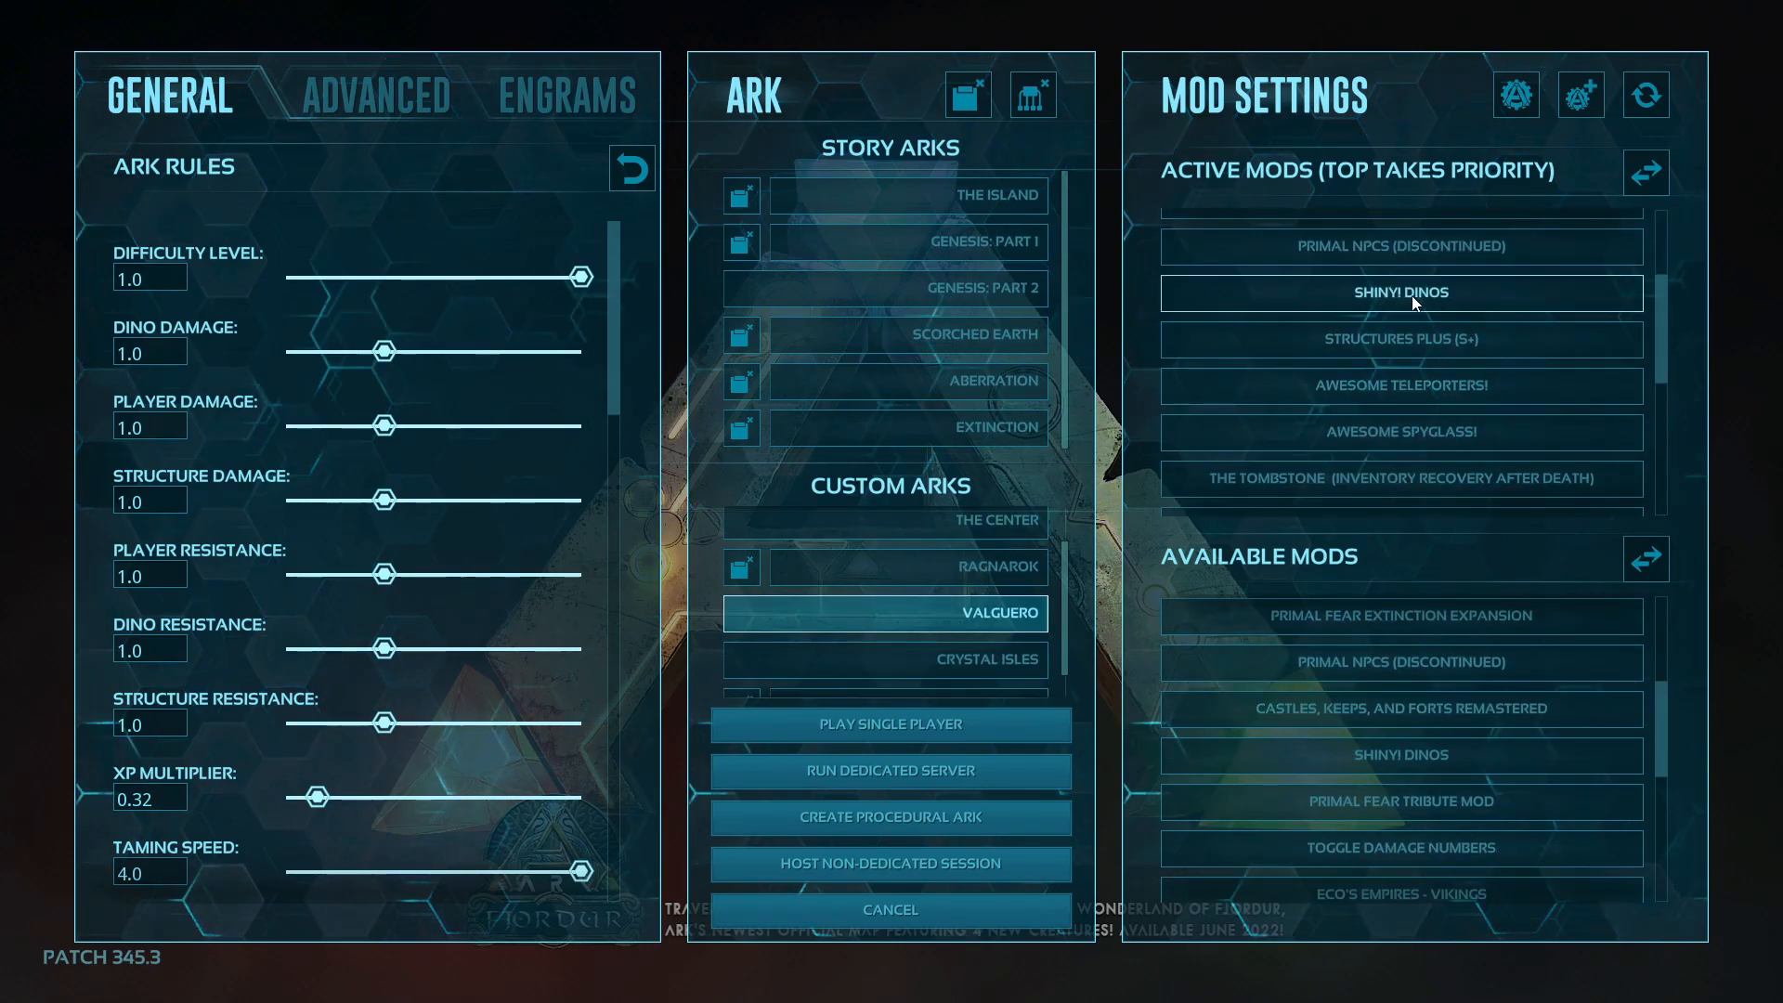
pyautogui.scroll(3, 1414, 297)
pyautogui.scroll(-3, 1494, 446)
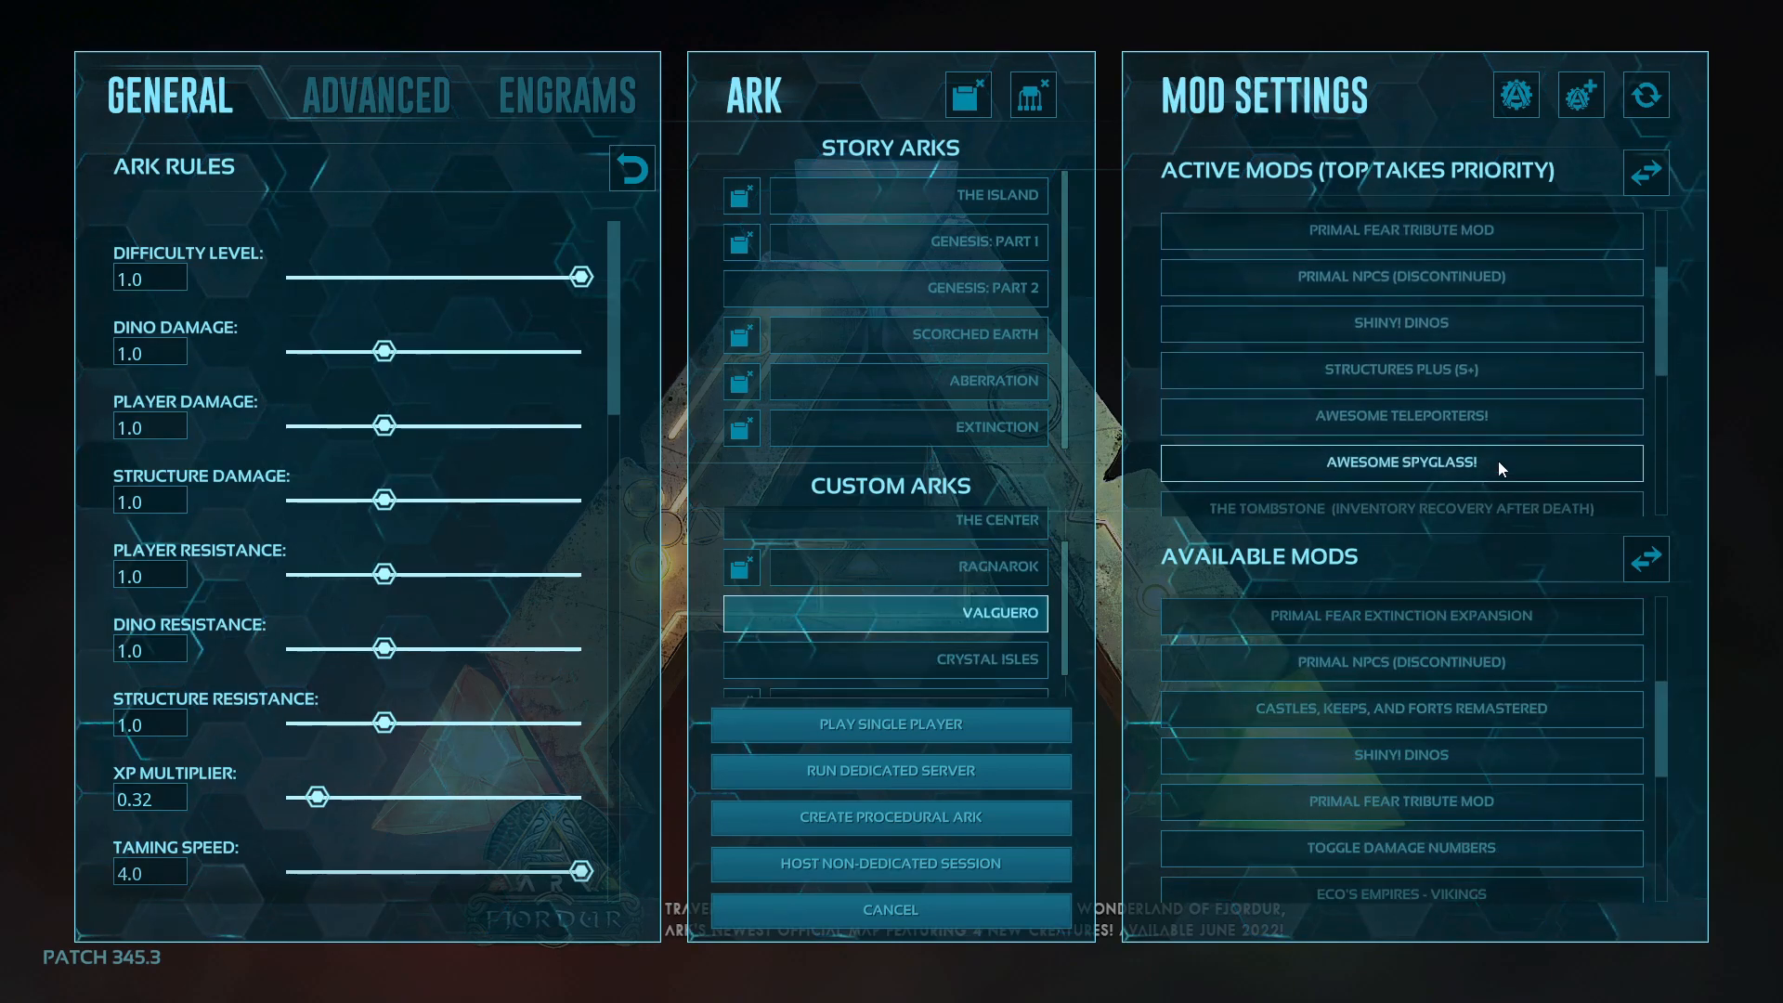
pyautogui.scroll(5, 1479, 458)
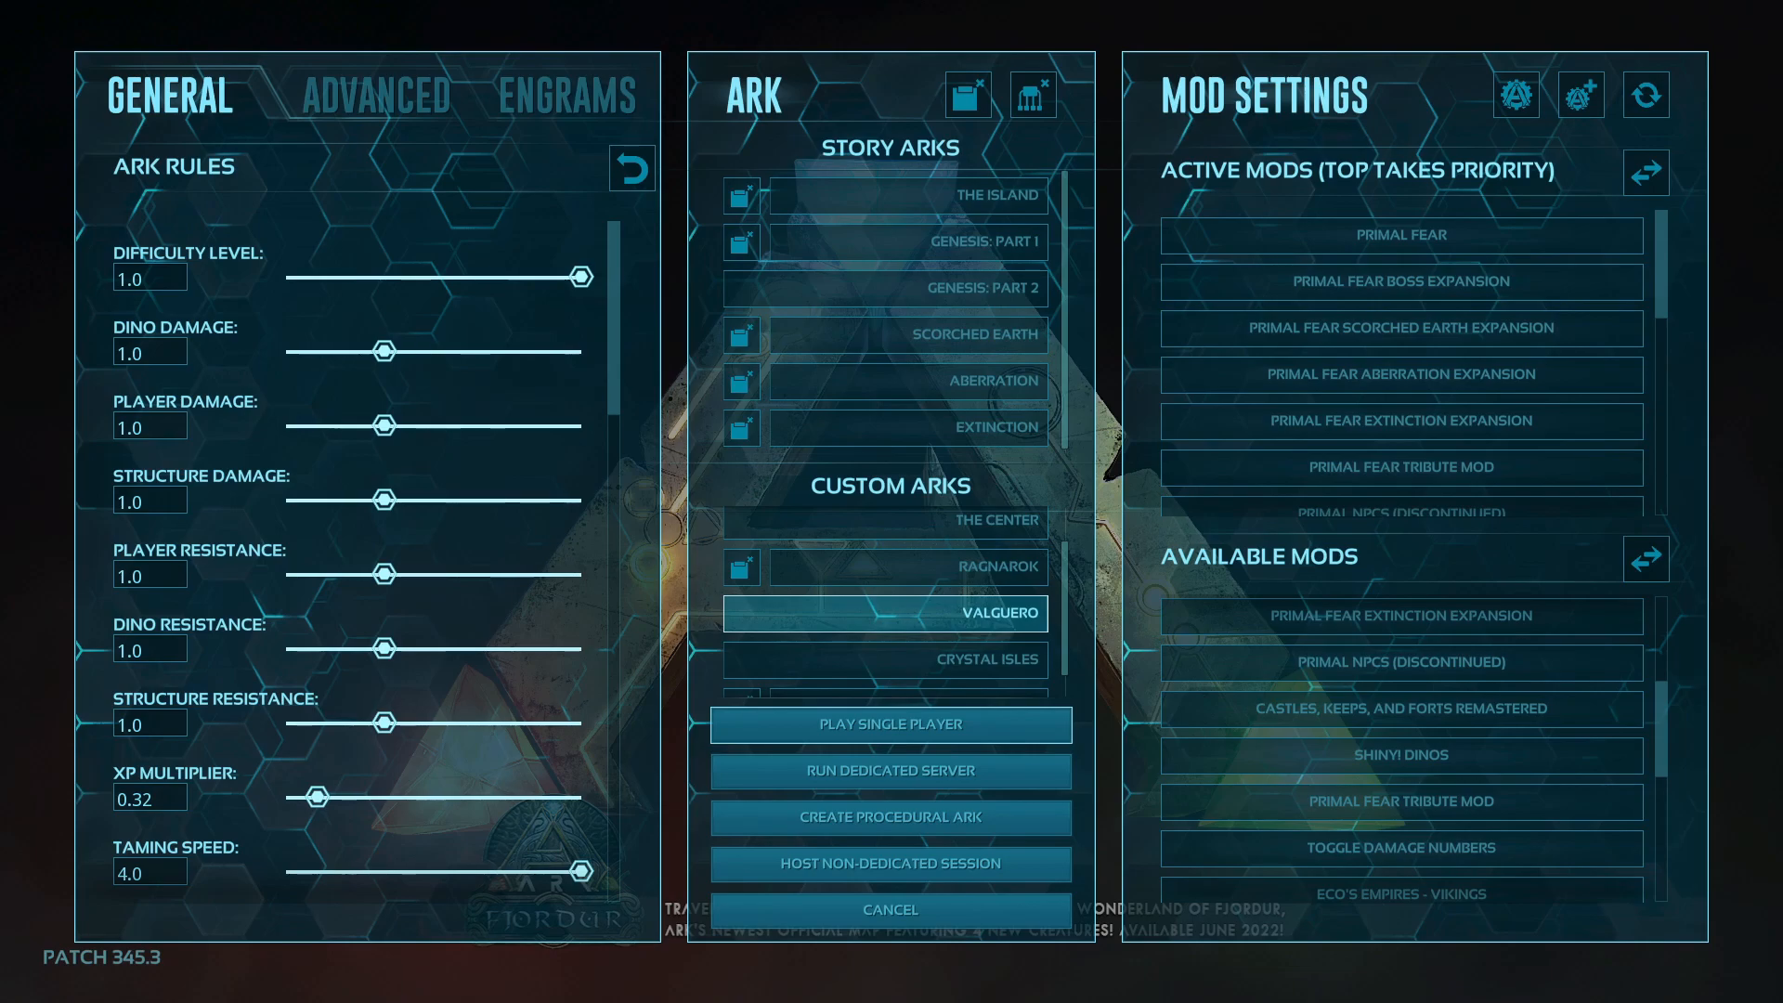
# - Leave and reopen the host/local settings, and start a single-player game on Valguero with the active mods
pyautogui.press('Escape')
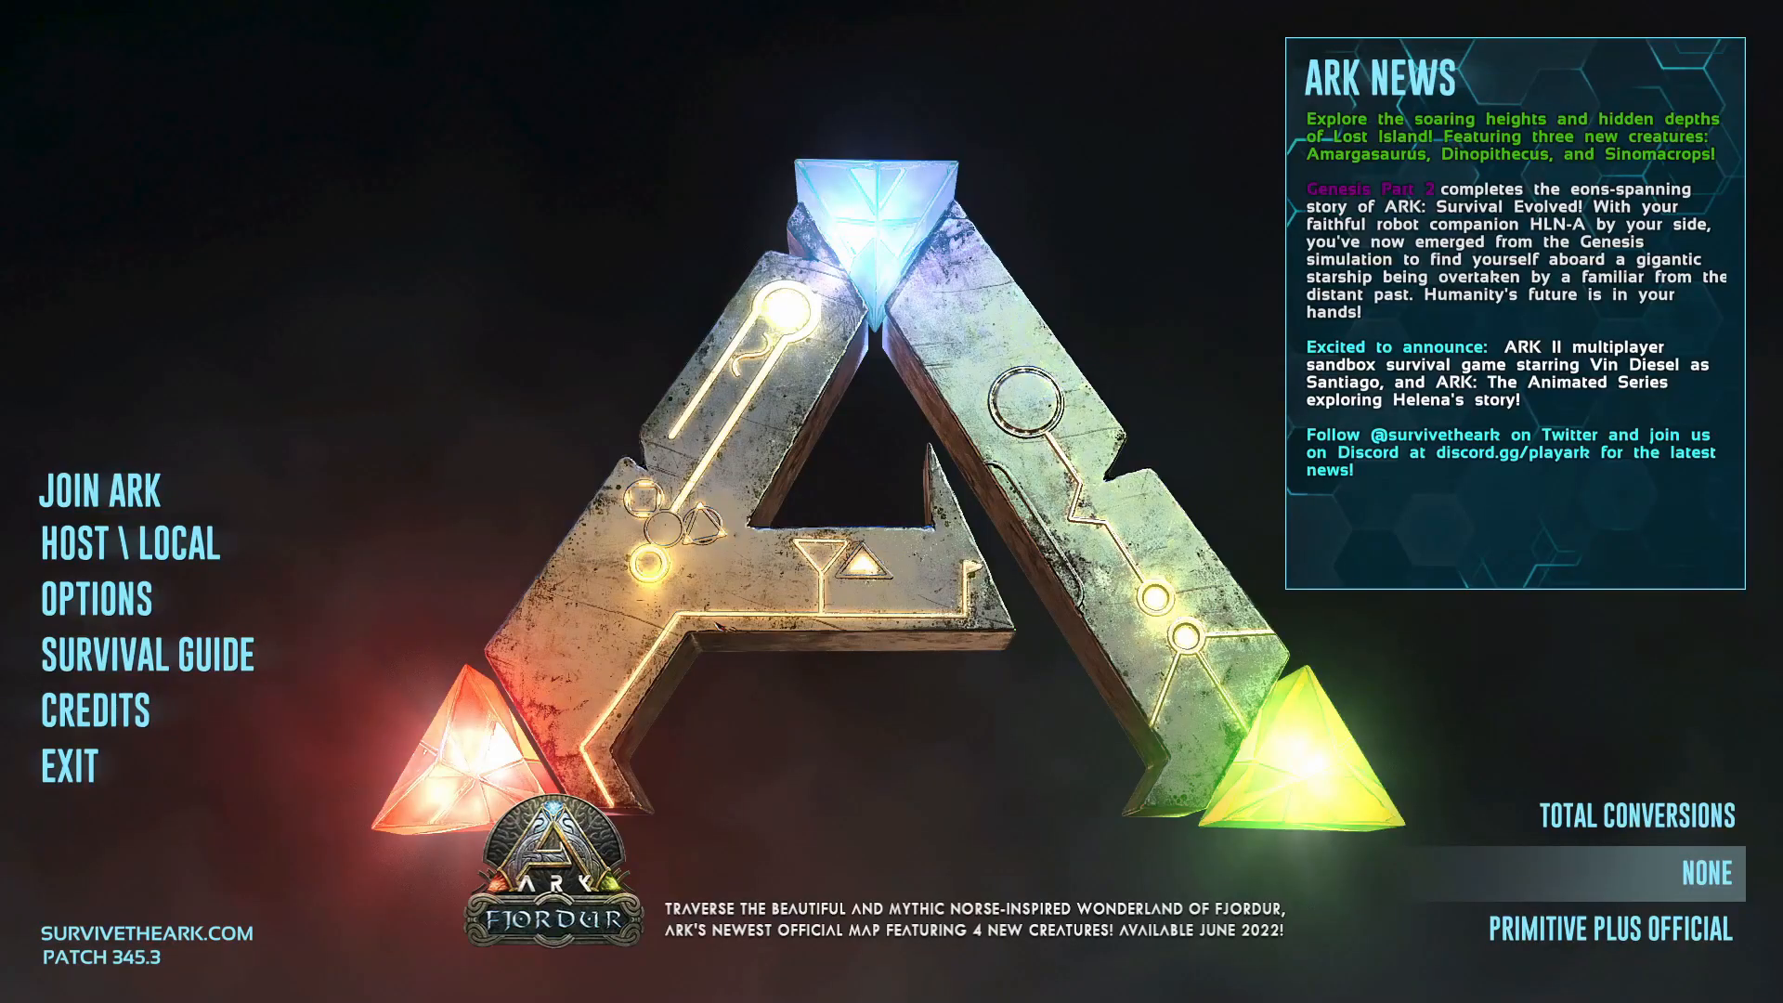
pyautogui.click(238, 539)
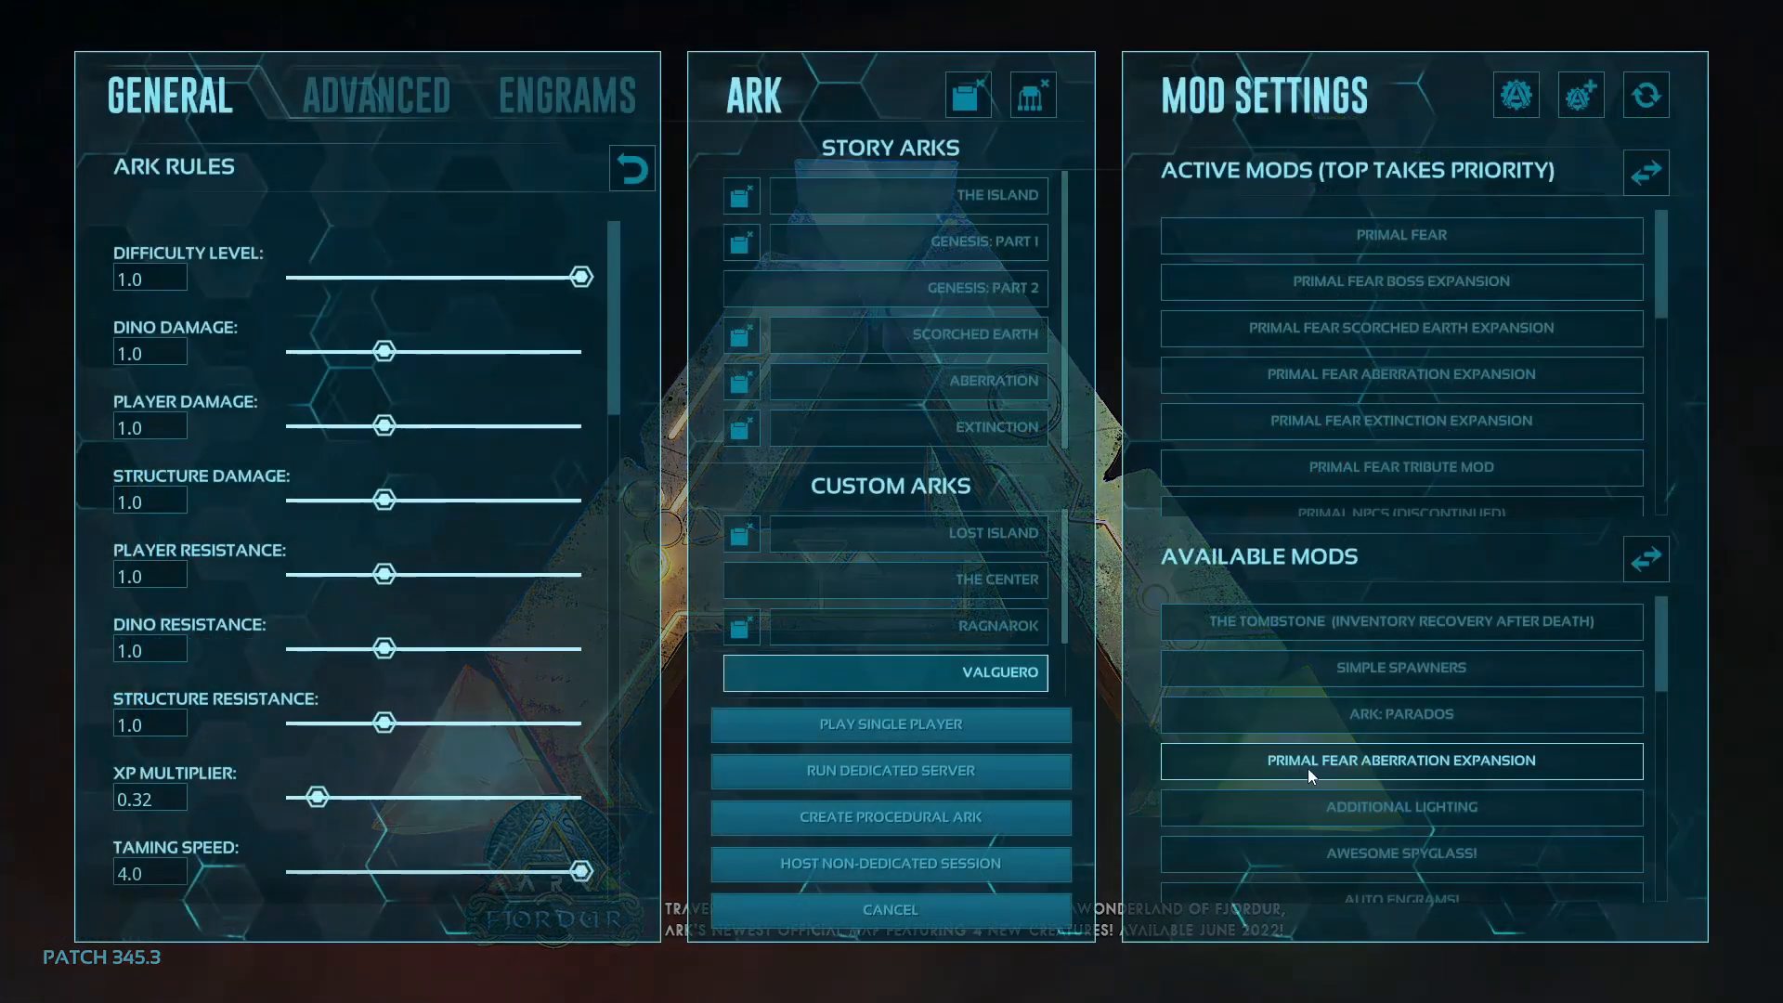
pyautogui.click(1014, 723)
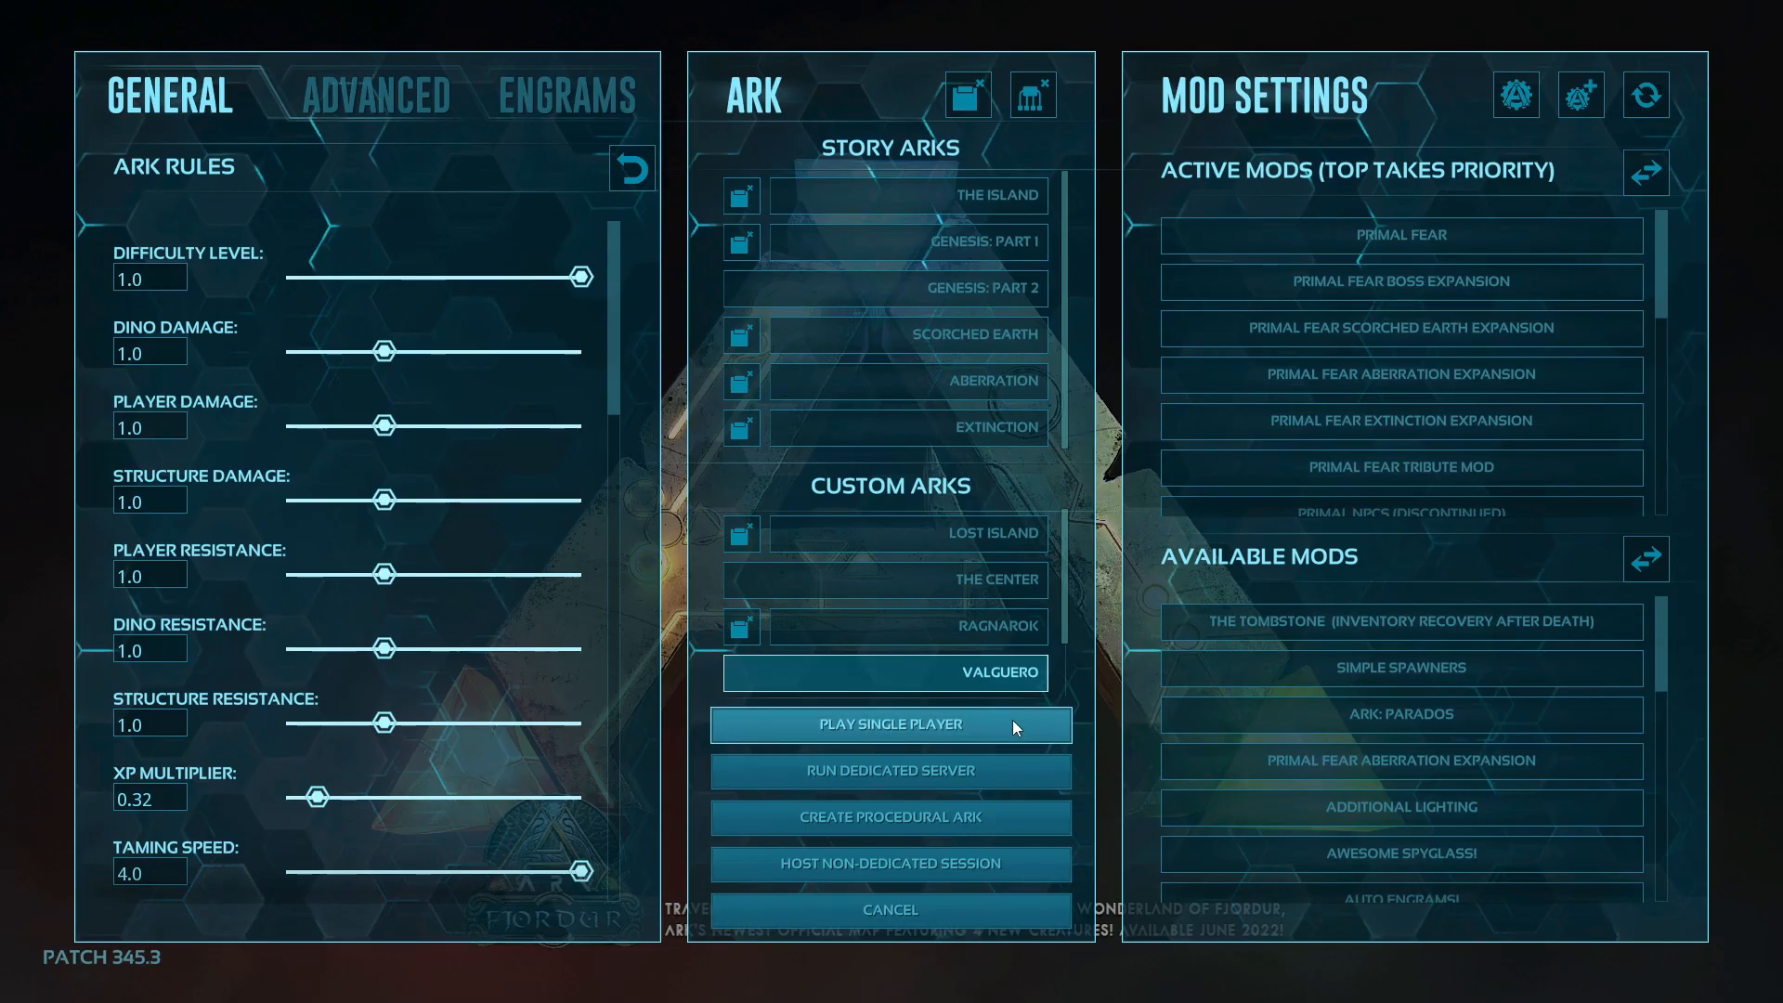